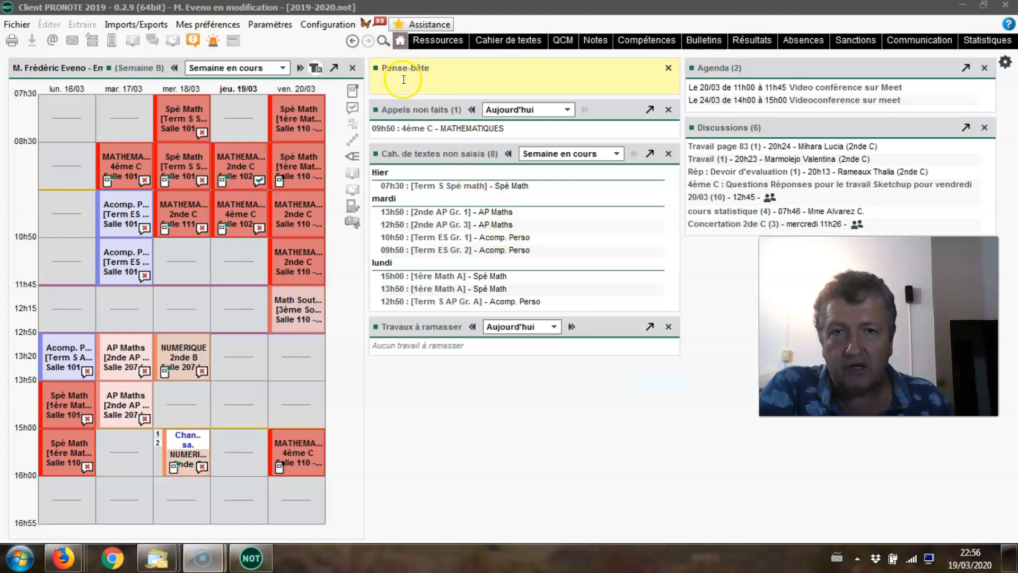
# Open the roll-call sheet for the 2nde C mathematics class on Thursday 19 March at 08:30
pyautogui.click(401, 42)
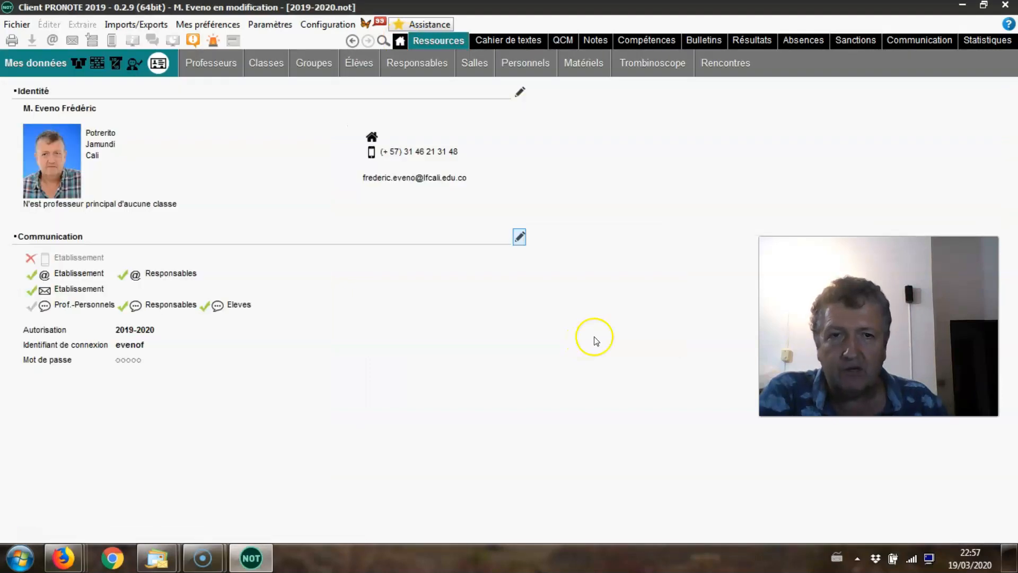
pyautogui.click(795, 40)
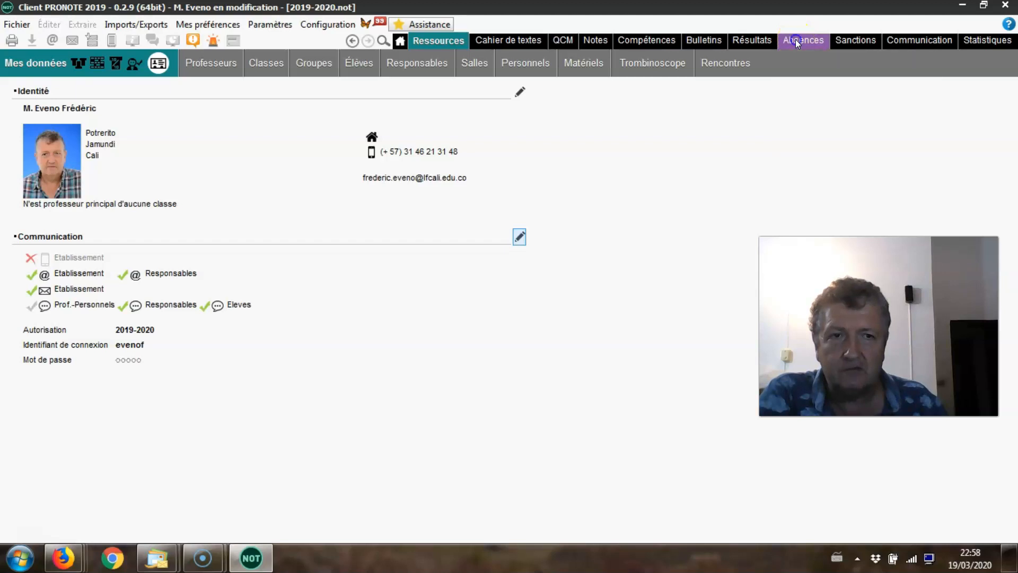
pyautogui.click(72, 180)
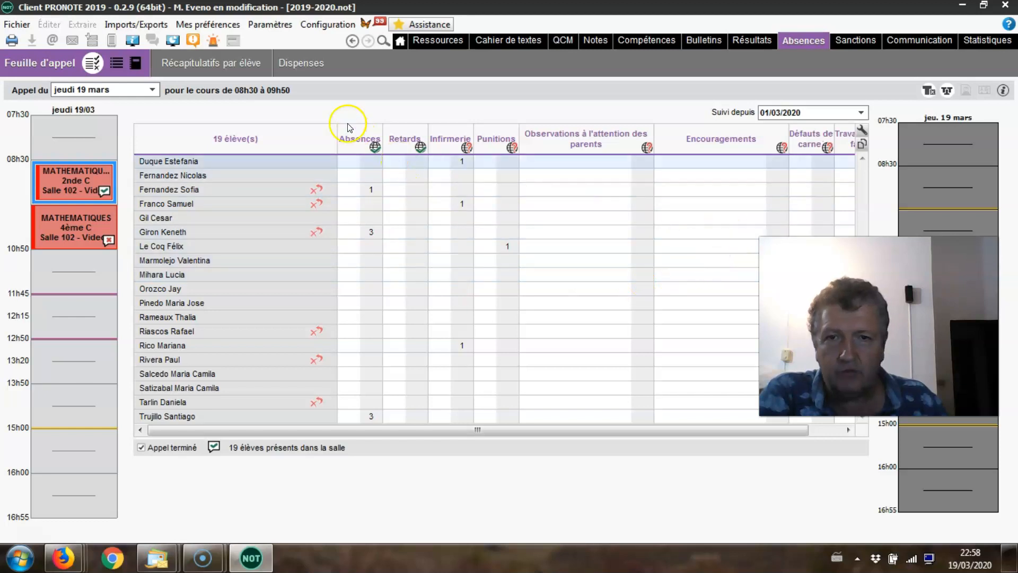
# Examine the Travail non fait entries of individual students on the 2nde C roll-call sheet
pyautogui.click(480, 325)
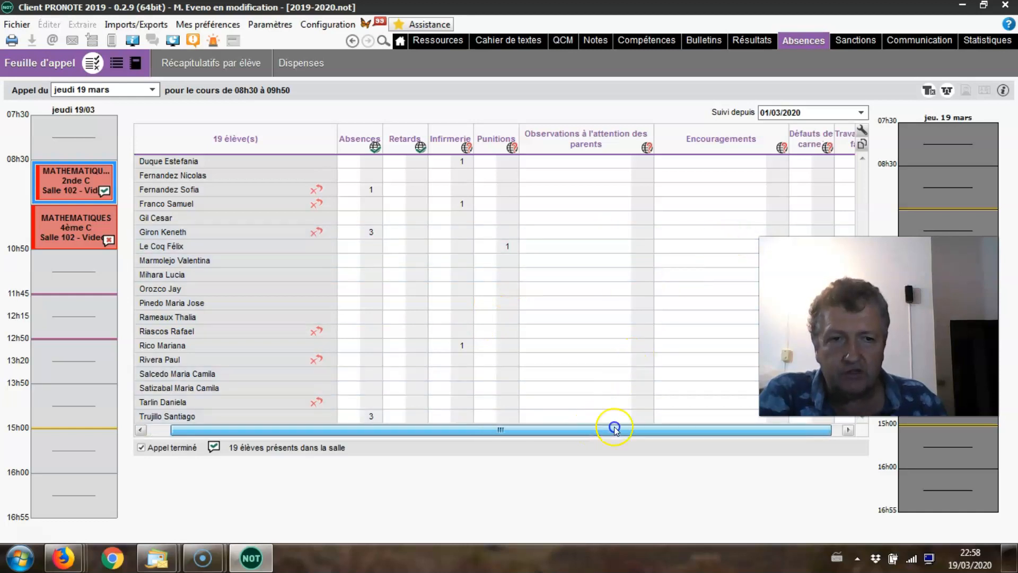
pyautogui.moveTo(659, 429); pyautogui.dragTo(678, 429)
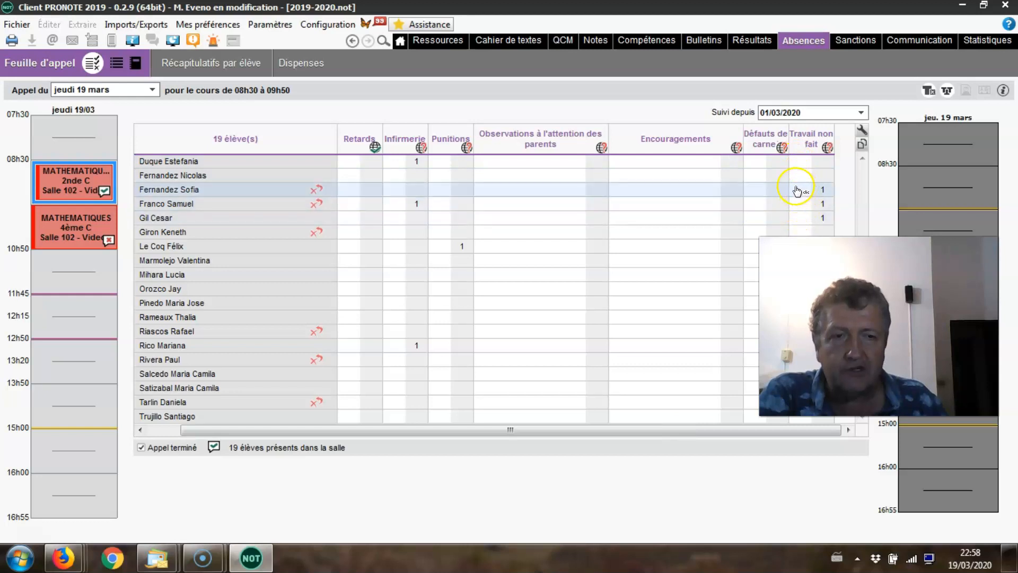
pyautogui.click(765, 194)
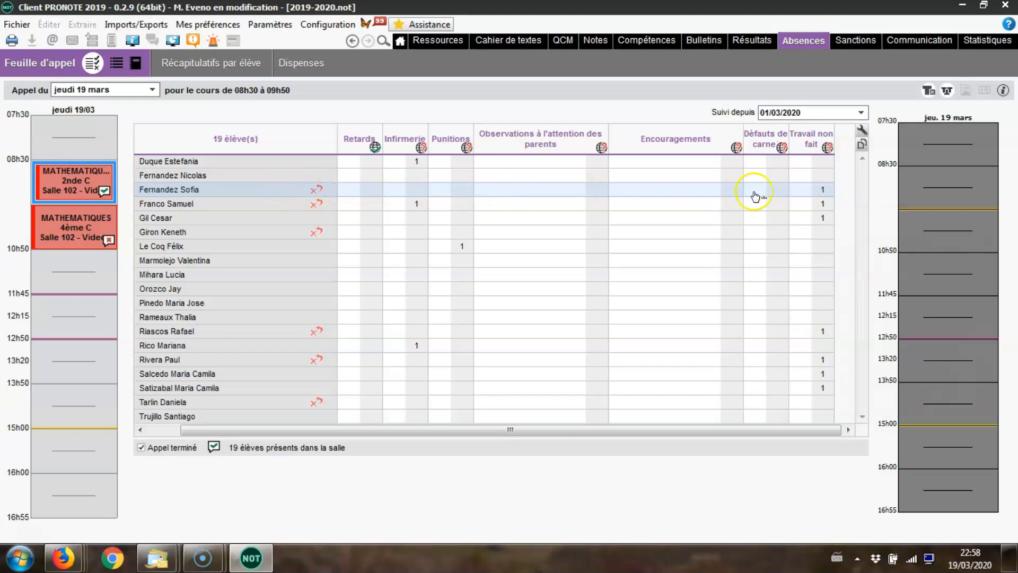
pyautogui.doubleClick(824, 191)
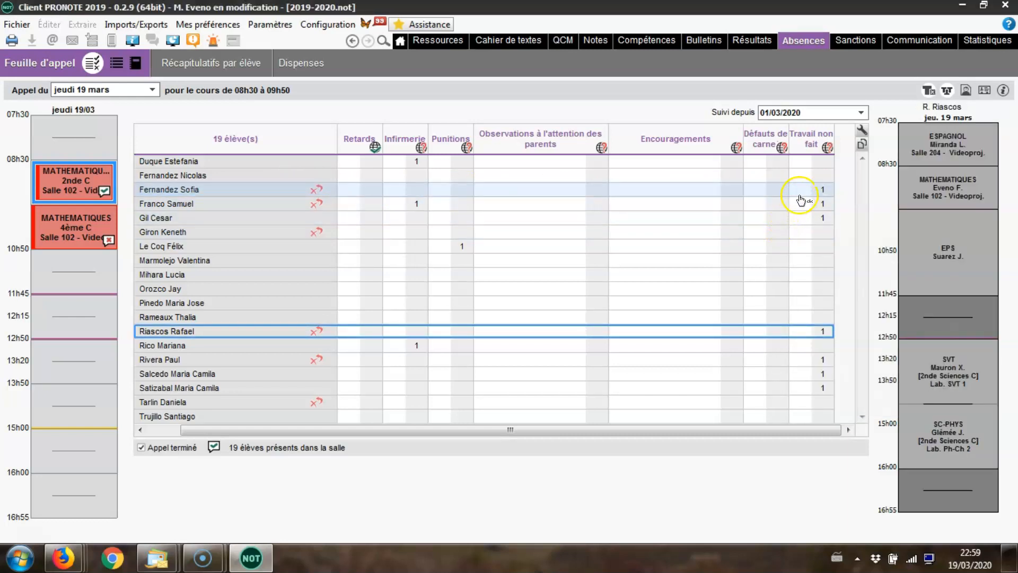
pyautogui.click(803, 195)
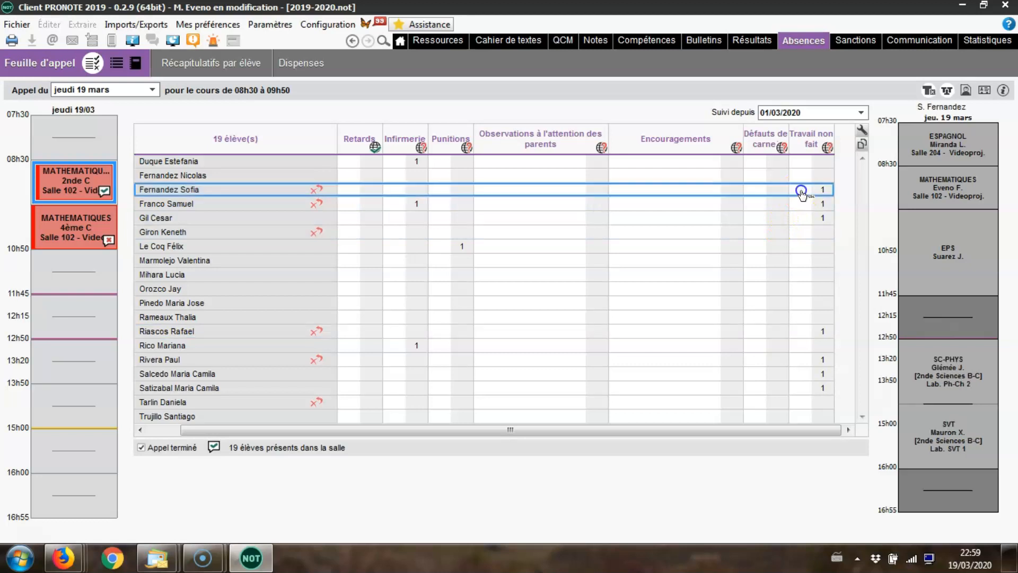
pyautogui.click(824, 192)
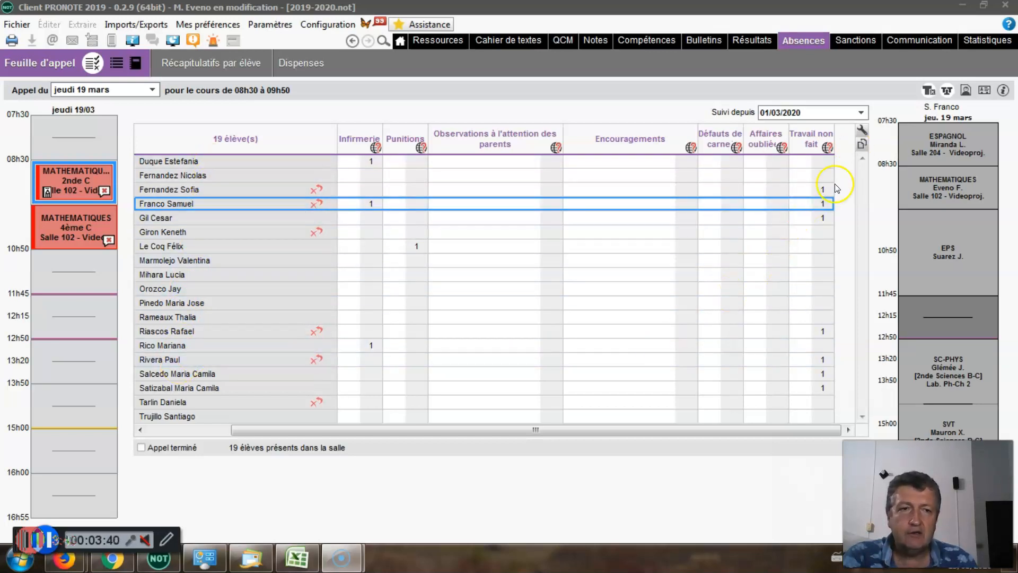
# Copy the 2nde C roll-call list and paste it into cell A1 of the blank workbook in Excel
pyautogui.click(862, 146)
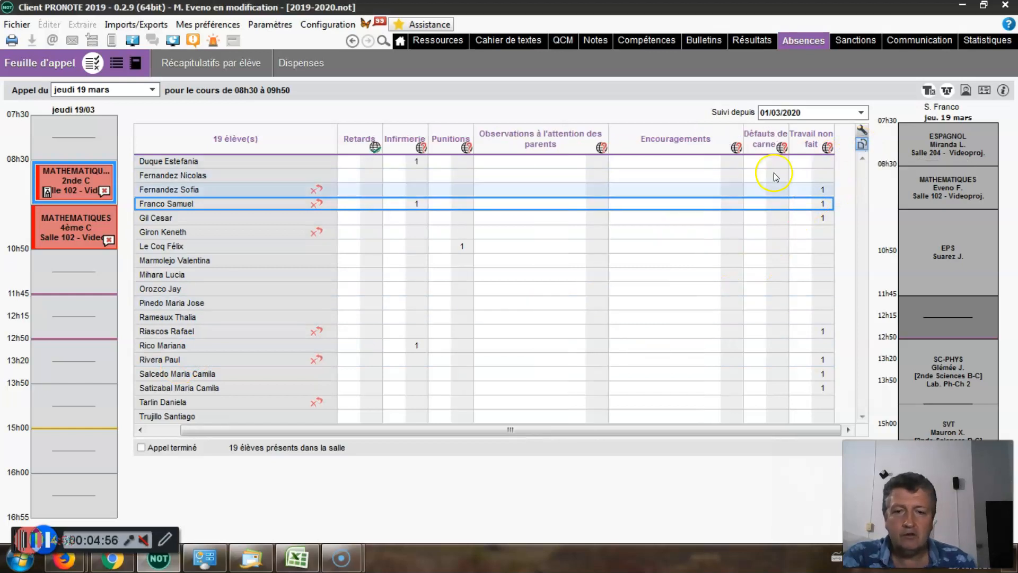
pyautogui.click(300, 561)
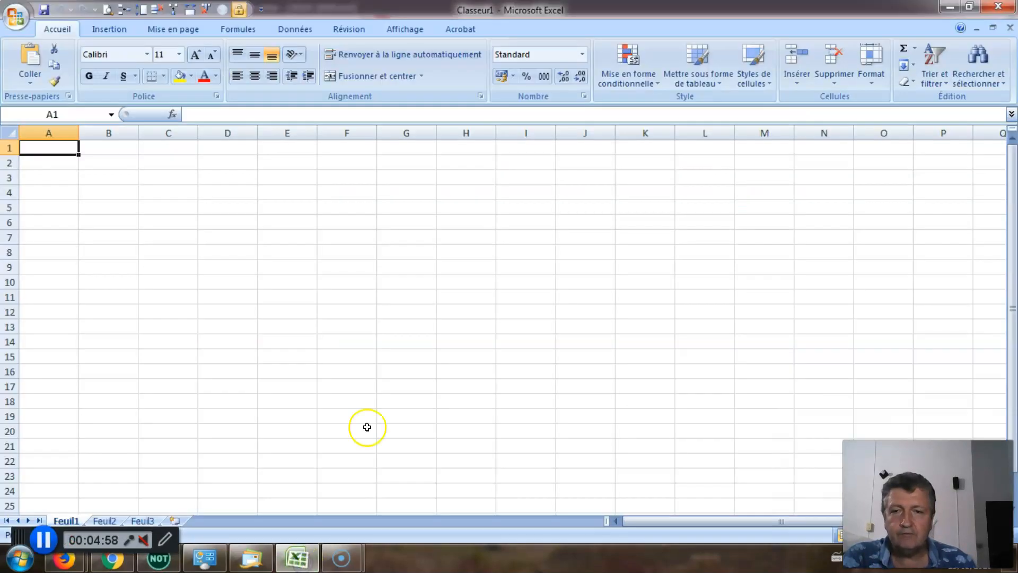
pyautogui.click(52, 151)
pyautogui.rightClick(52, 152)
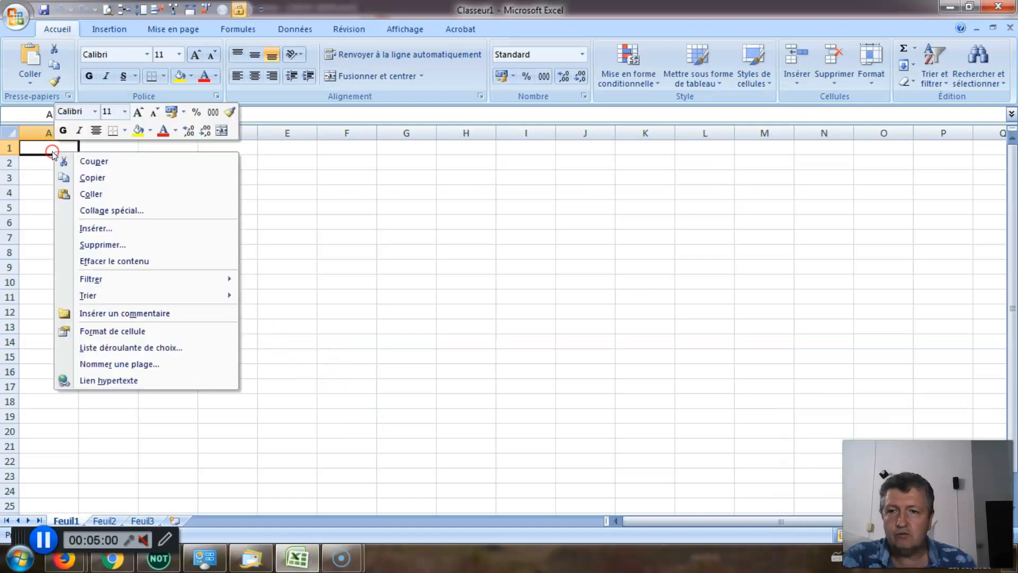
pyautogui.click(80, 194)
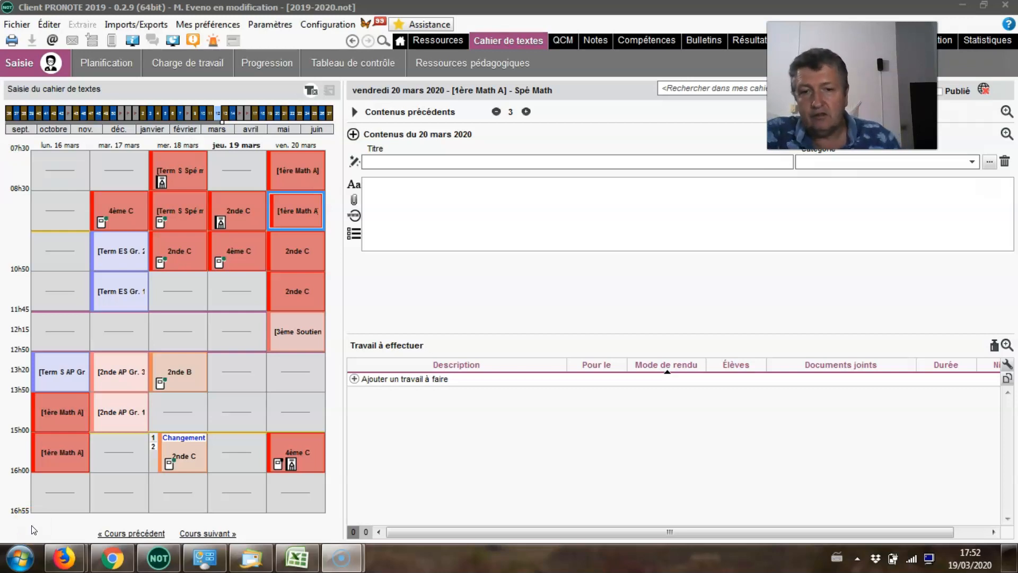
# Add homework to the 20 March 1ère Math A lesson, described as "Exercice page 92 sur le cahier d'exercice (deposer photo)"
pyautogui.click(392, 208)
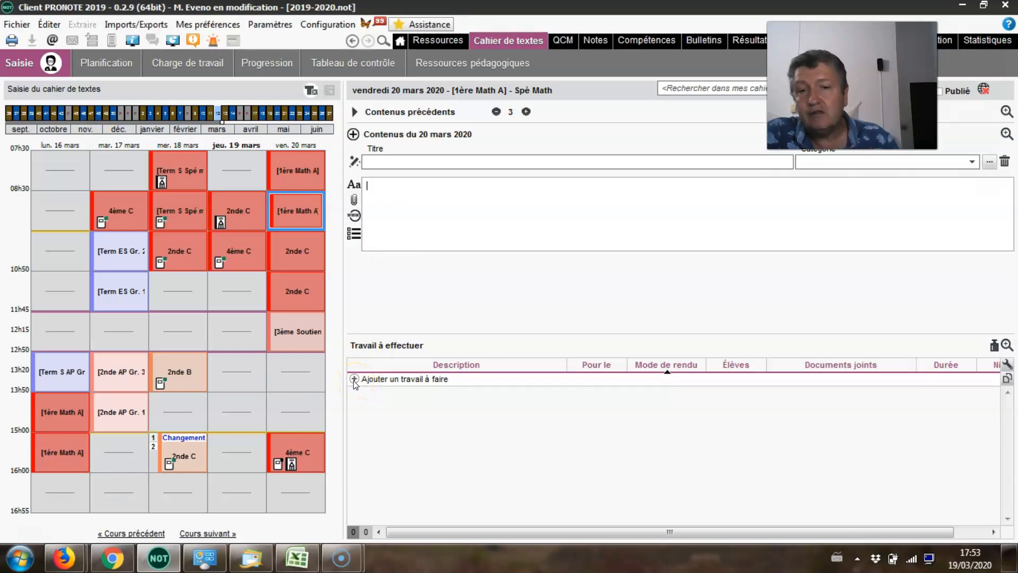
pyautogui.click(403, 207)
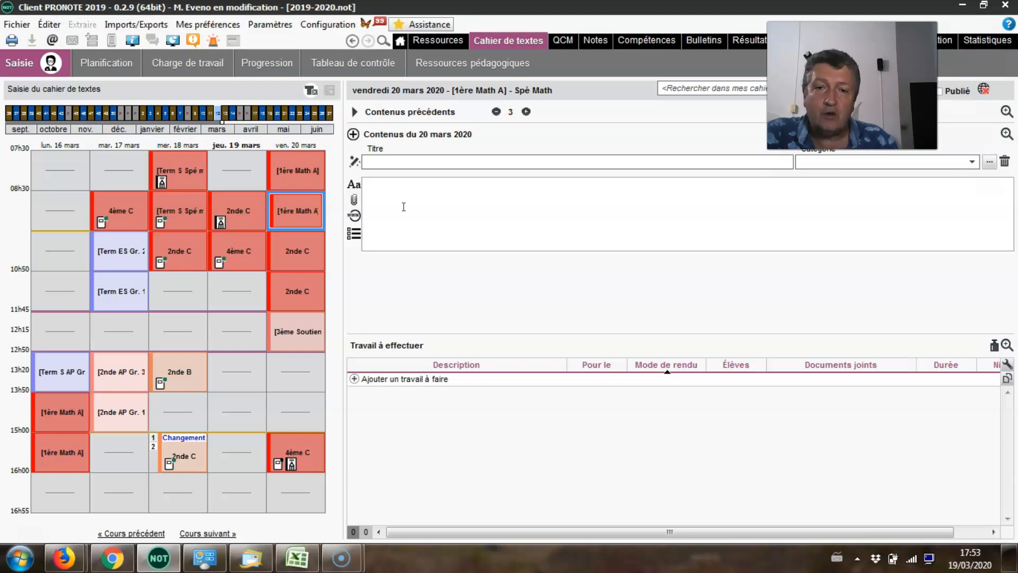
pyautogui.click(354, 379)
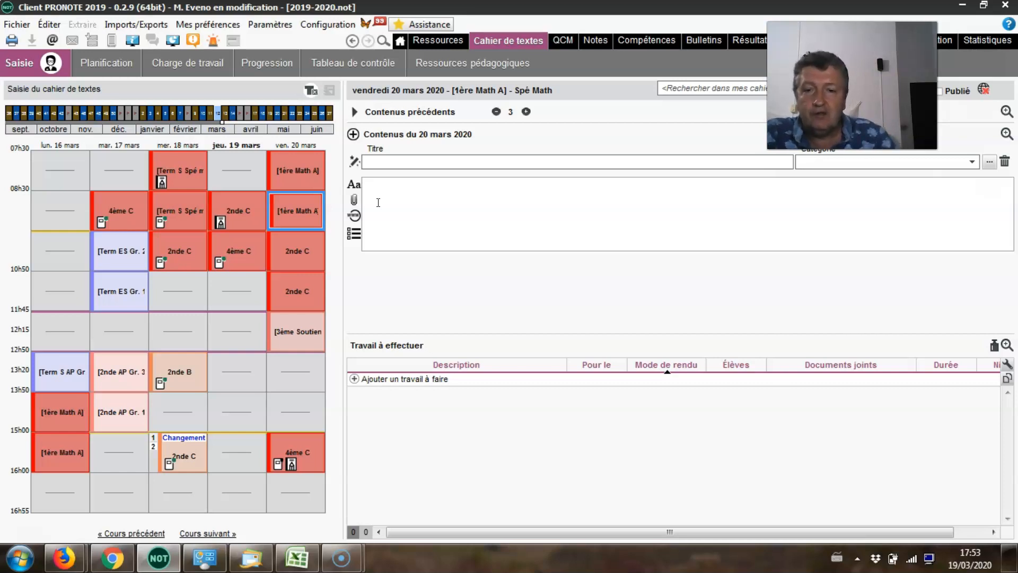
pyautogui.click(355, 380)
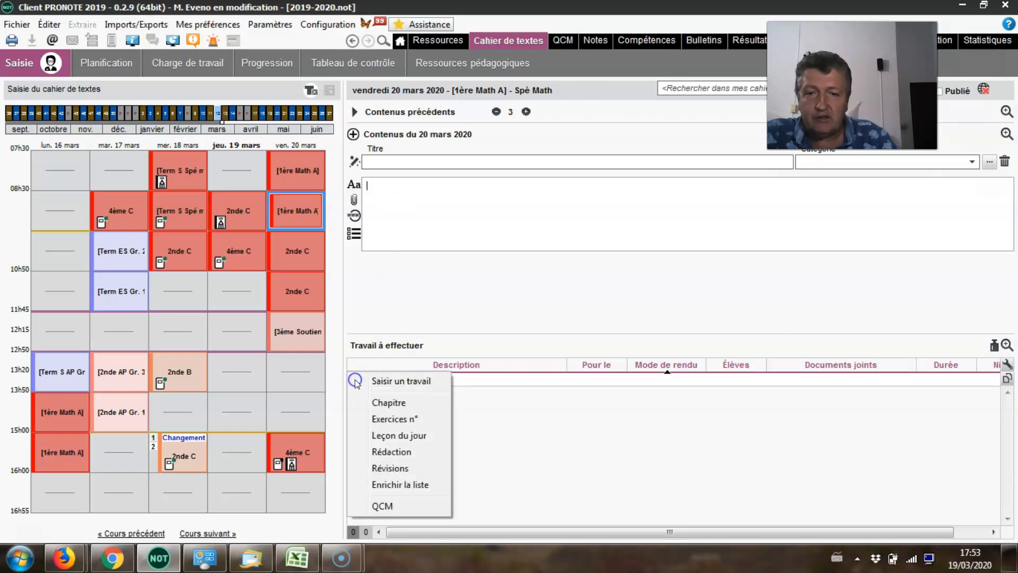
pyautogui.click(387, 381)
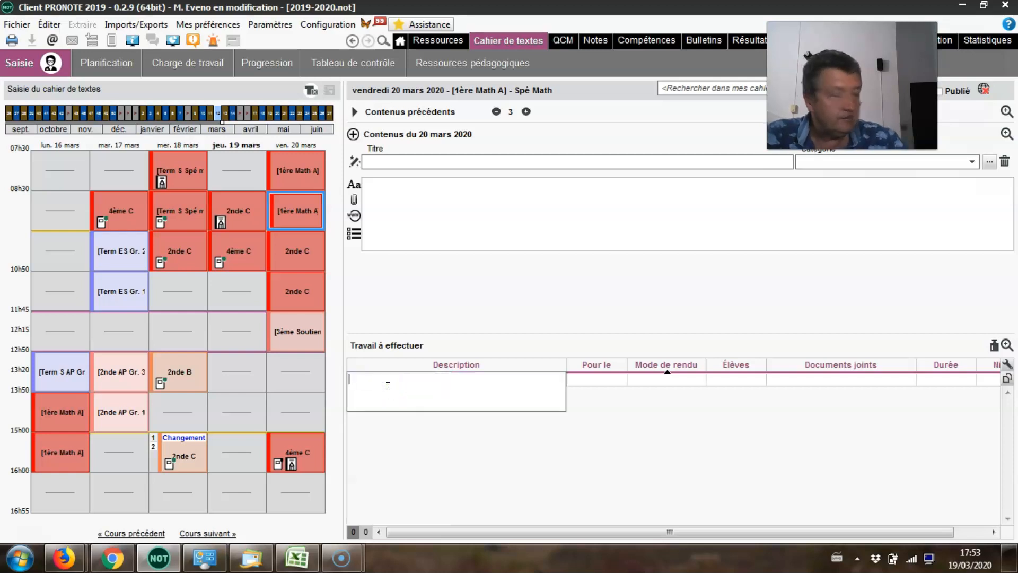
pyautogui.write("Exercice page 92 sur le cahier d'exercice (deposer photo")
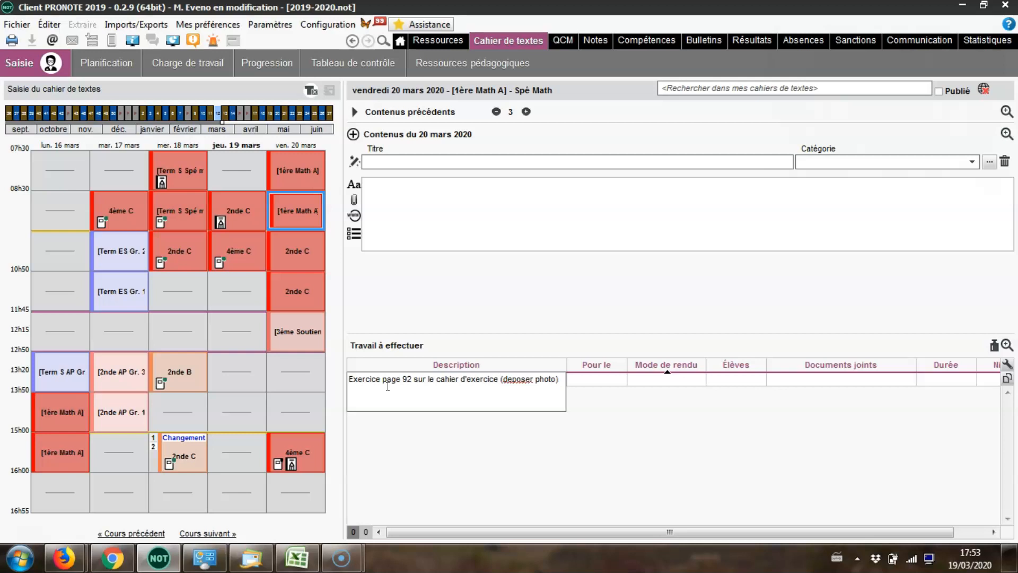
pyautogui.press('Escape')
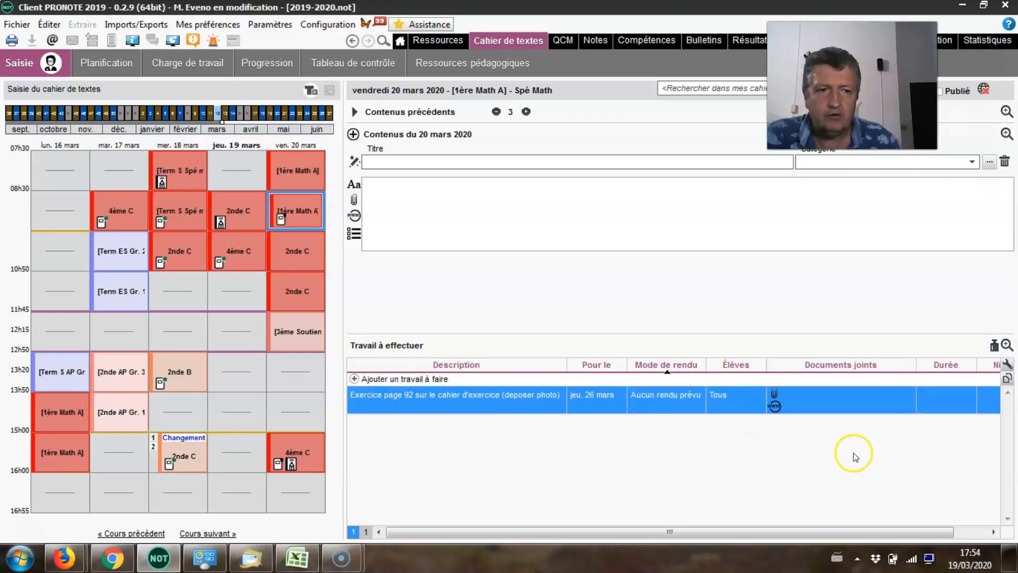
# Set the page 92 homework's duration to 30 minutes
pyautogui.moveTo(791, 533); pyautogui.dragTo(833, 532)
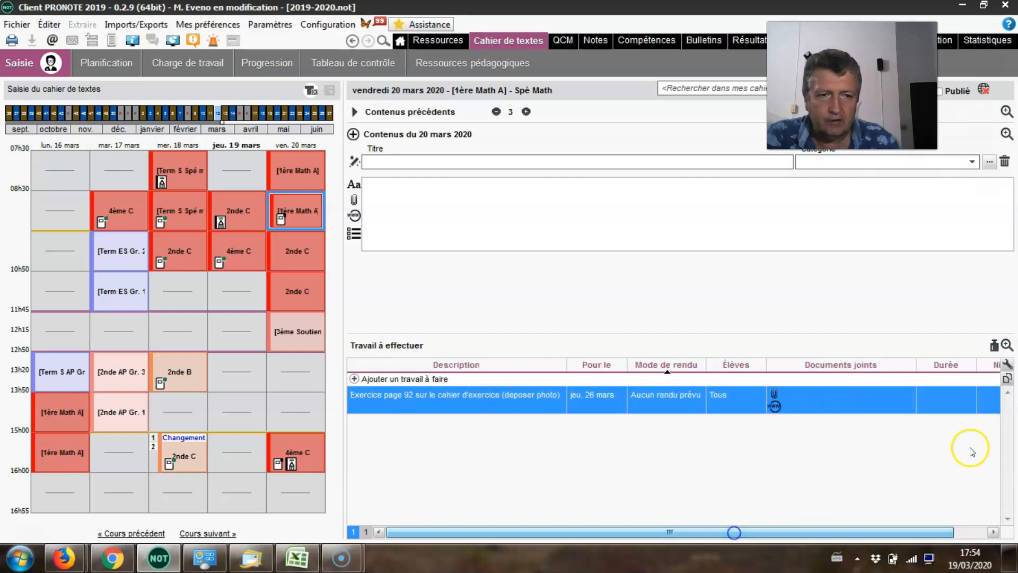
pyautogui.click(936, 399)
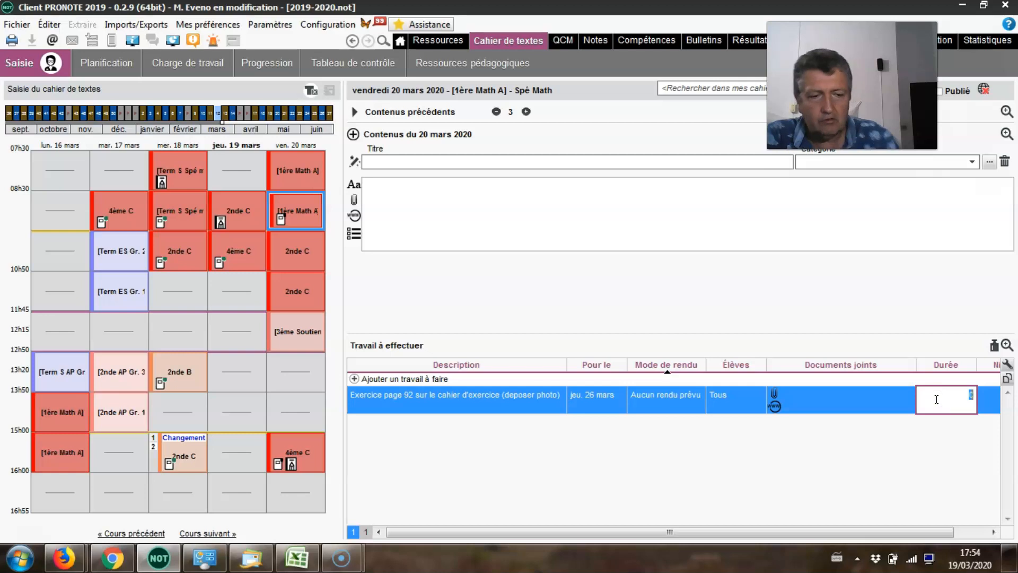
pyautogui.write('30')
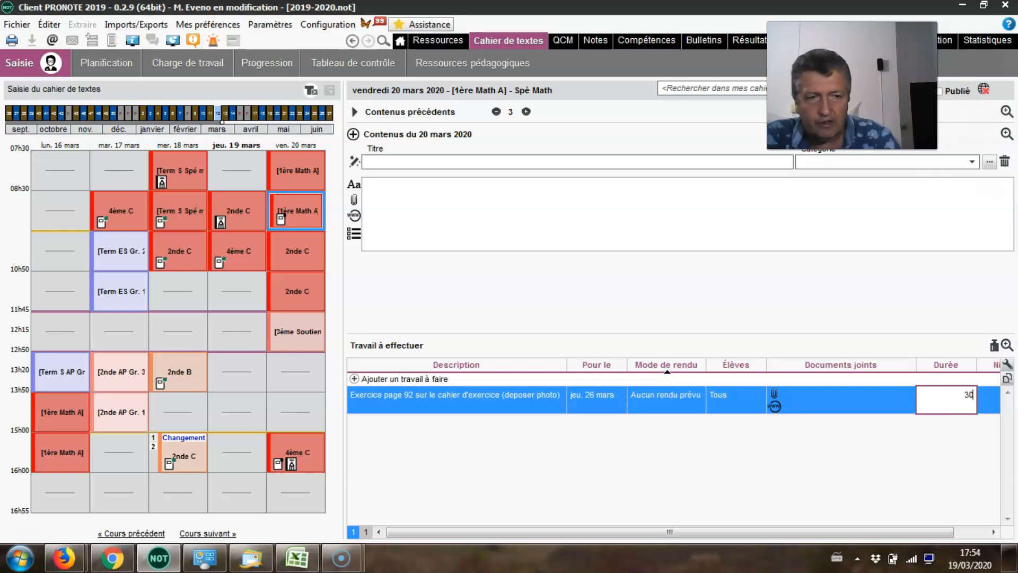
pyautogui.press('BackSpace')
pyautogui.press('BackSpace')
pyautogui.press('Return')
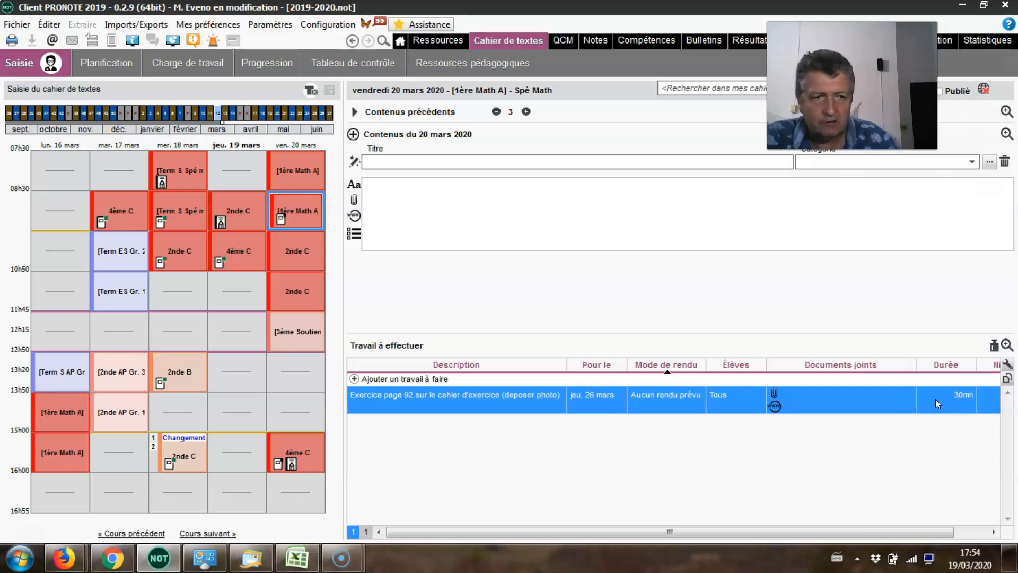
# Set the page 92 homework's difficulty level to Difficile
pyautogui.moveTo(849, 531); pyautogui.dragTo(936, 514)
pyautogui.click(780, 398)
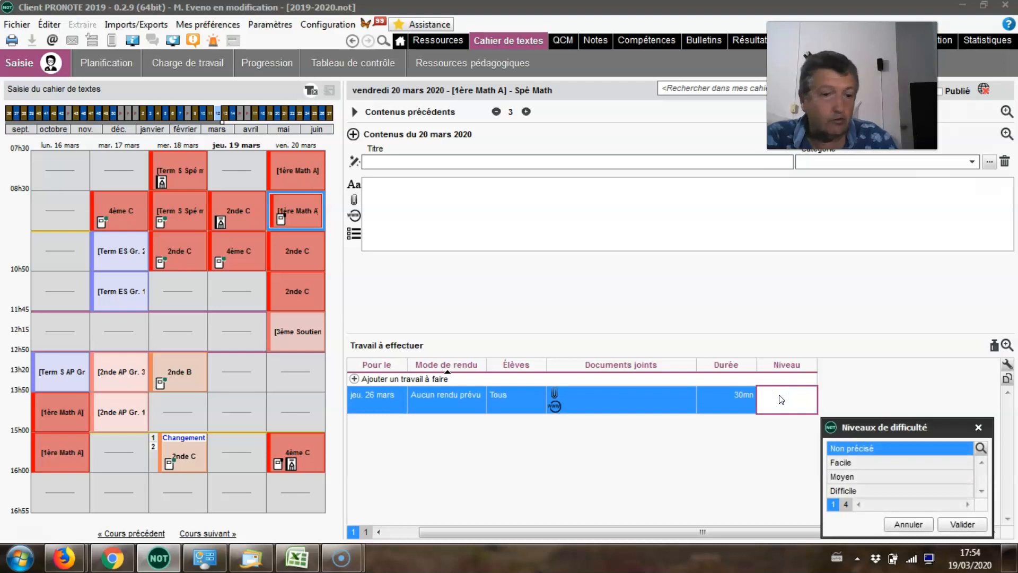
pyautogui.click(865, 489)
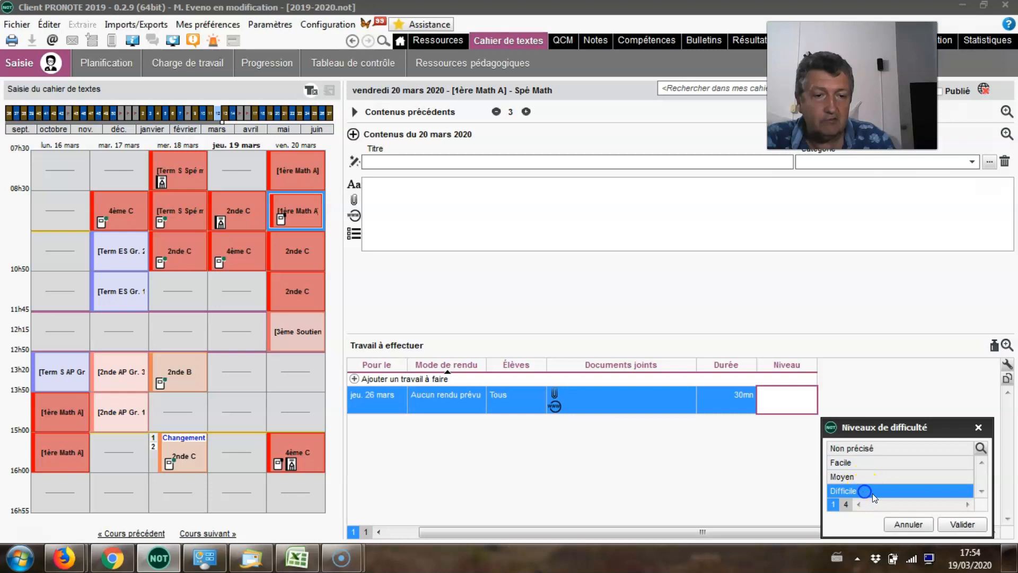
pyautogui.click(959, 524)
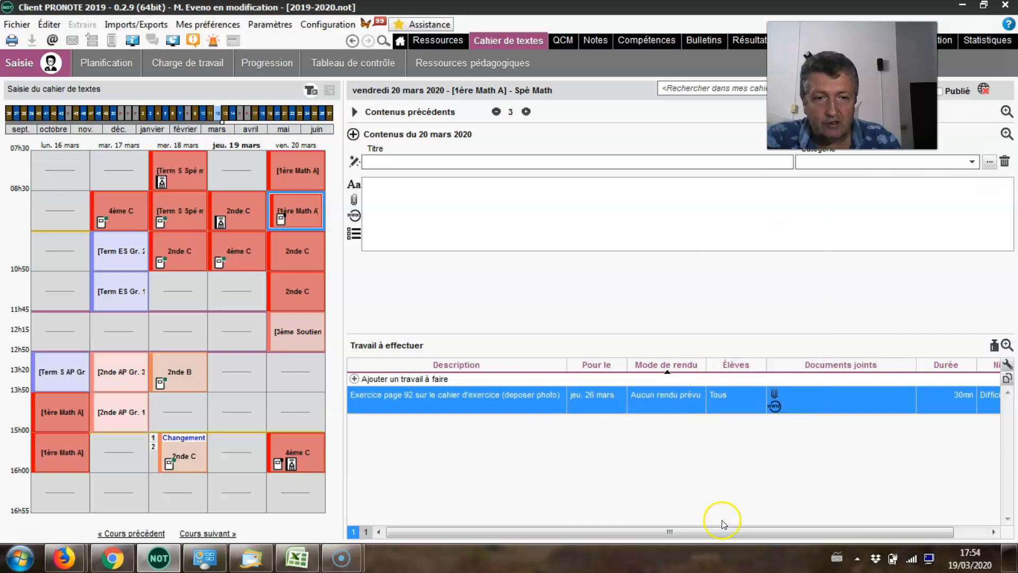
# Open the selection of students concerned by the homework and expand the 1ère A and 1ère B groups
pyautogui.click(719, 397)
pyautogui.moveTo(784, 400); pyautogui.dragTo(520, 149)
pyautogui.moveTo(538, 257); pyautogui.dragTo(537, 486)
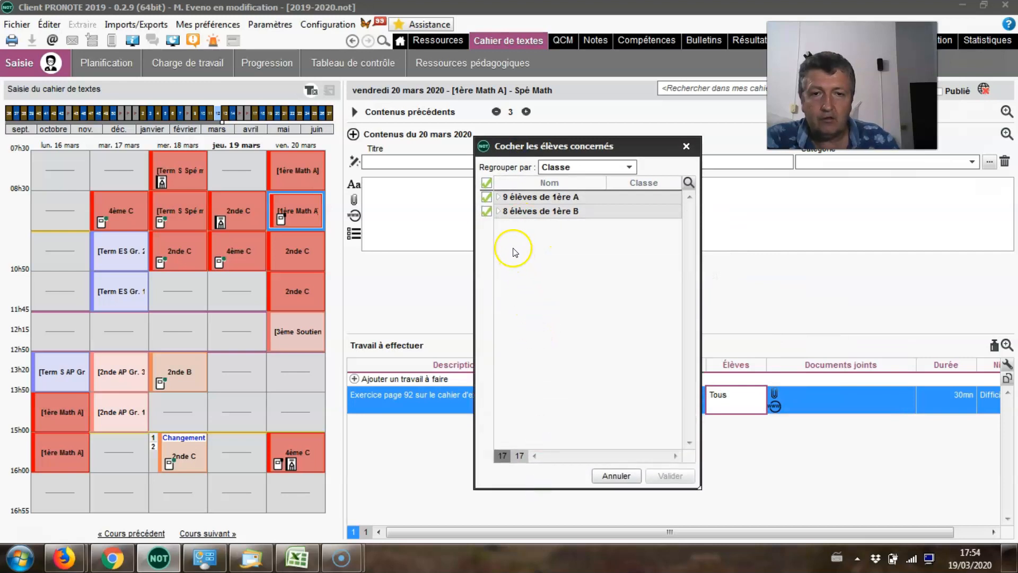
pyautogui.click(499, 197)
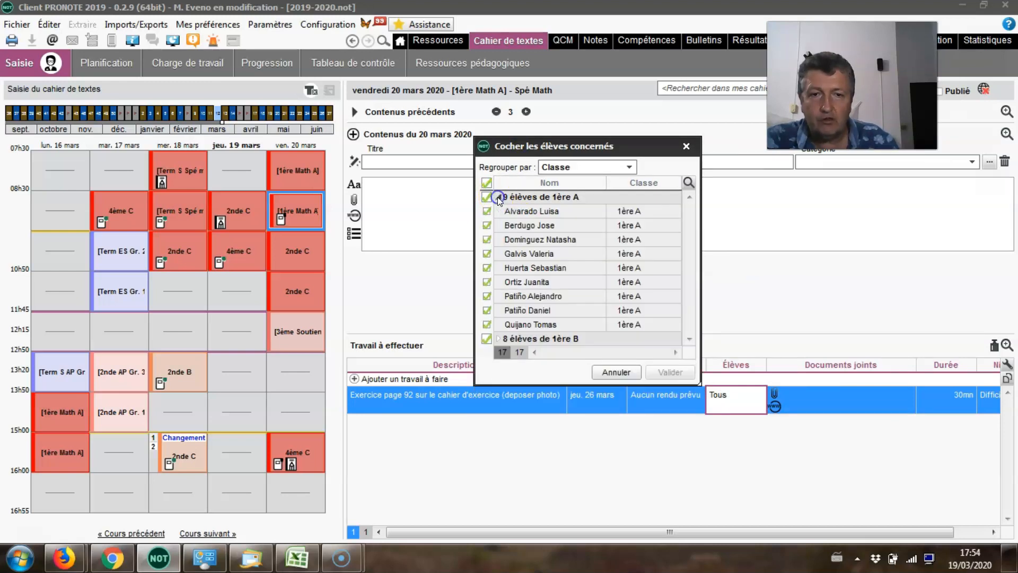
pyautogui.moveTo(576, 382); pyautogui.dragTo(575, 530)
pyautogui.click(500, 339)
pyautogui.click(497, 198)
# Try limiting the homework to two students from each class, reselect all students and close the selection
pyautogui.click(487, 183)
pyautogui.click(486, 225)
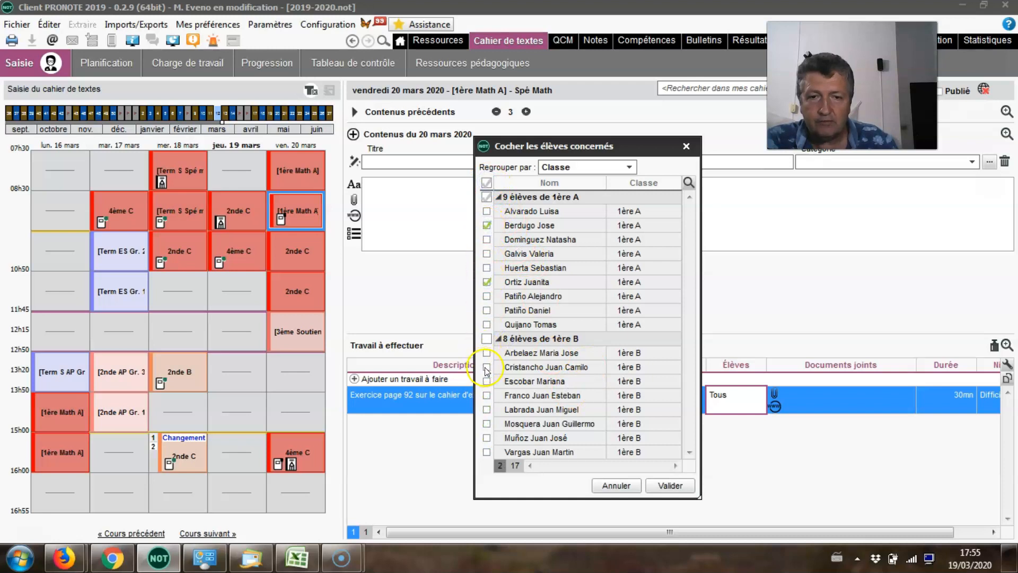
pyautogui.click(484, 395)
pyautogui.click(494, 198)
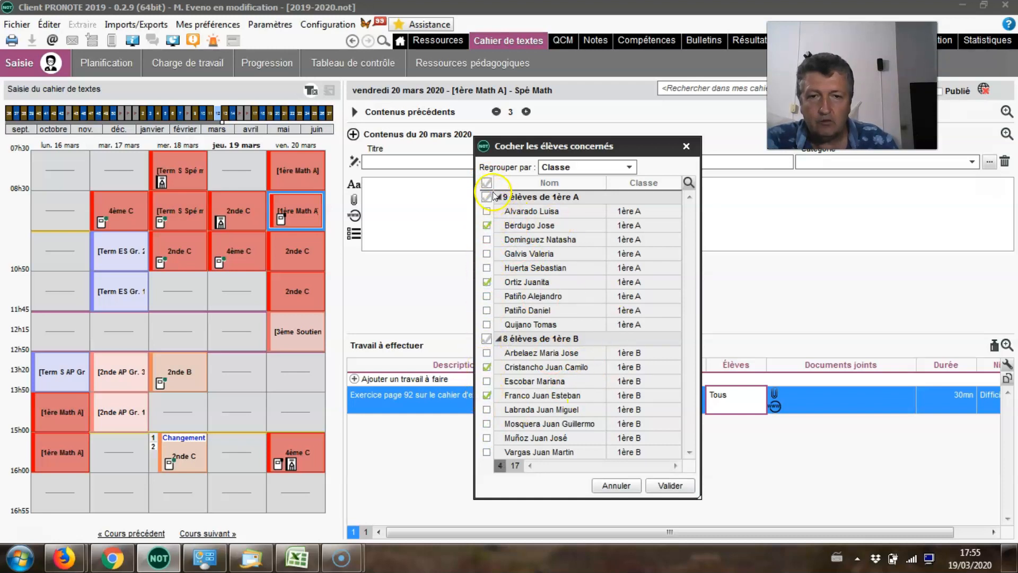
pyautogui.click(486, 183)
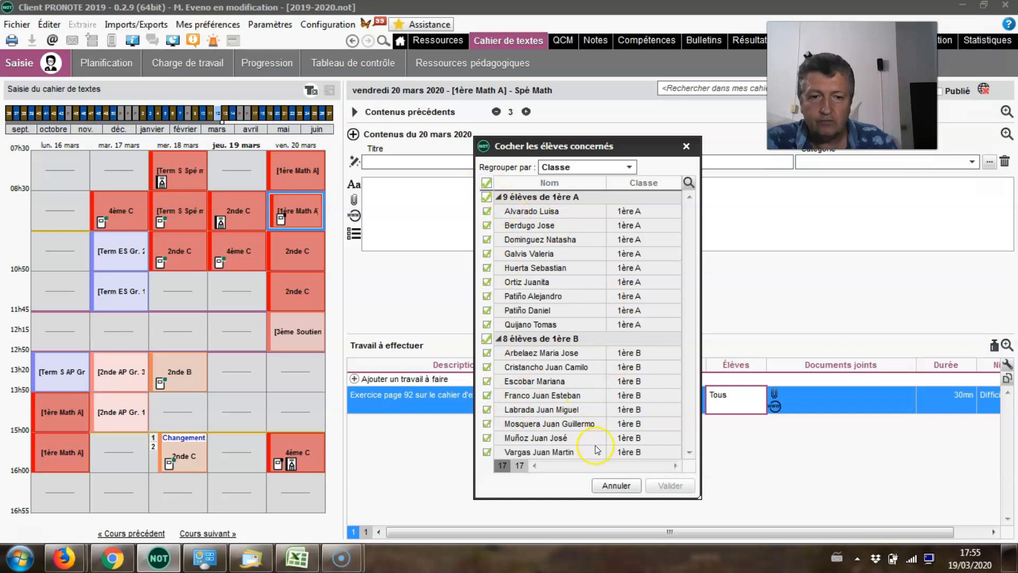
pyautogui.click(684, 147)
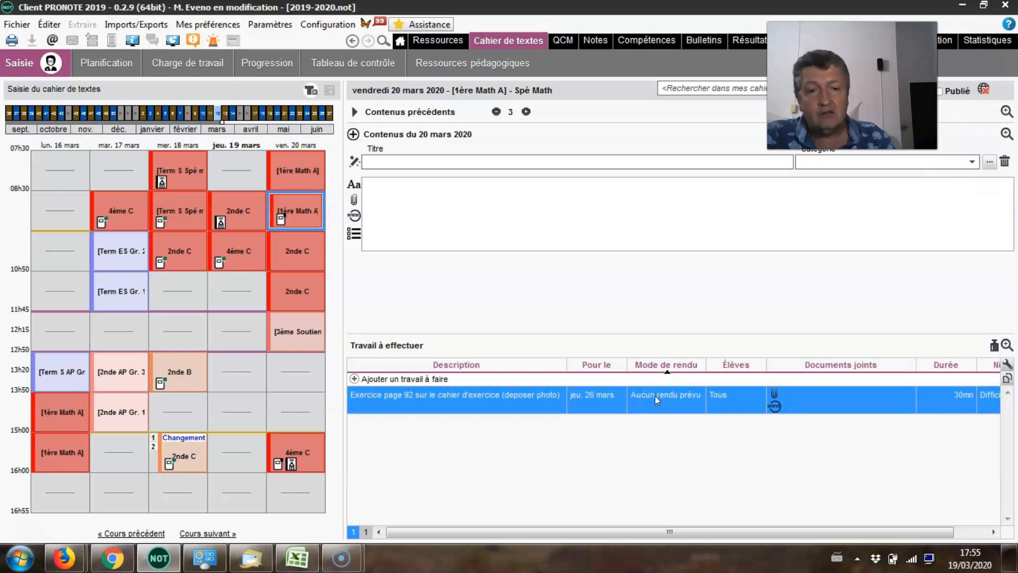
# Set the page 92 homework's submission mode to À déposer dans l'Espace Élèves (4 Mo max)
pyautogui.click(655, 396)
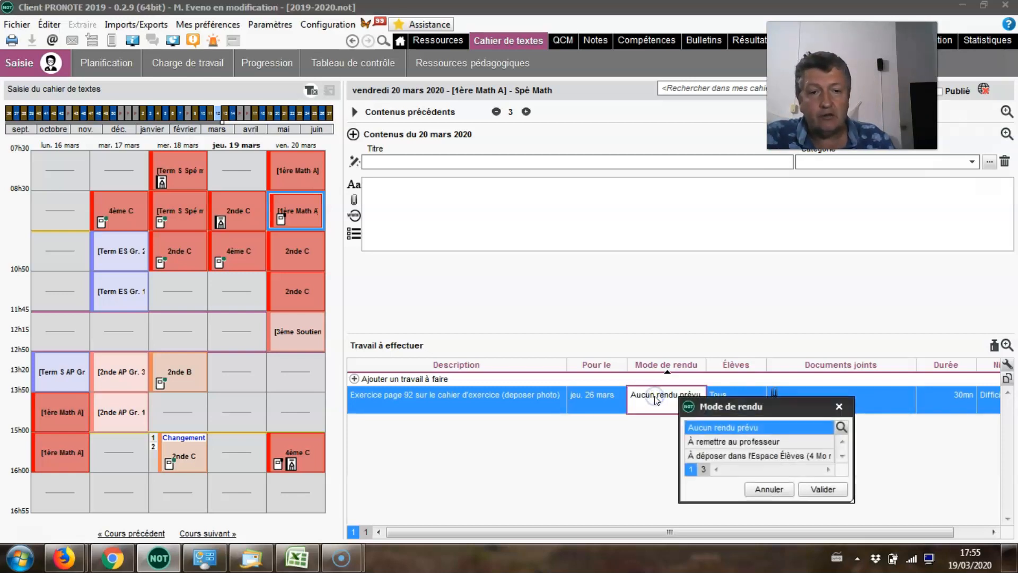
pyautogui.click(733, 457)
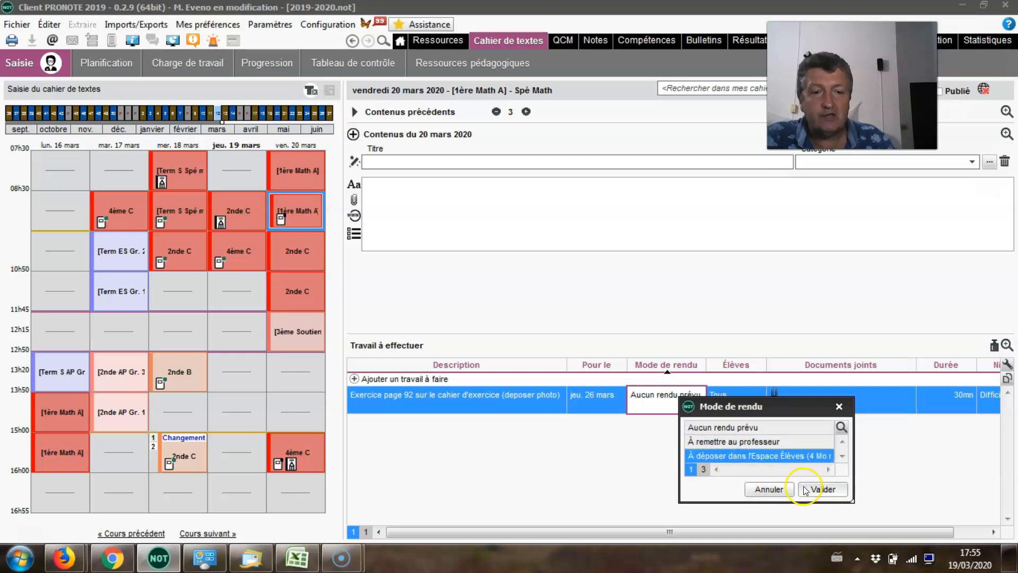
pyautogui.click(822, 489)
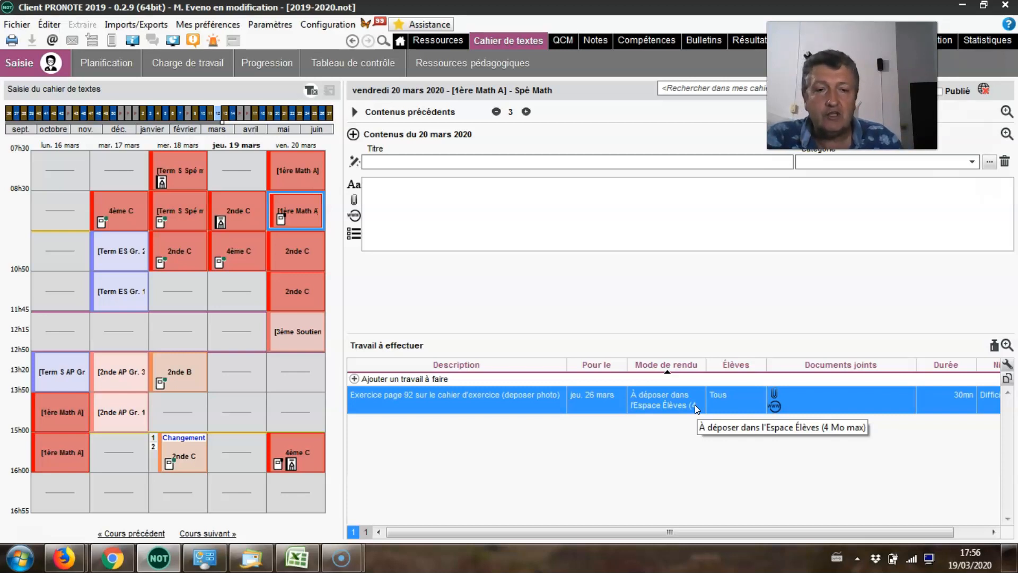
pyautogui.click(691, 411)
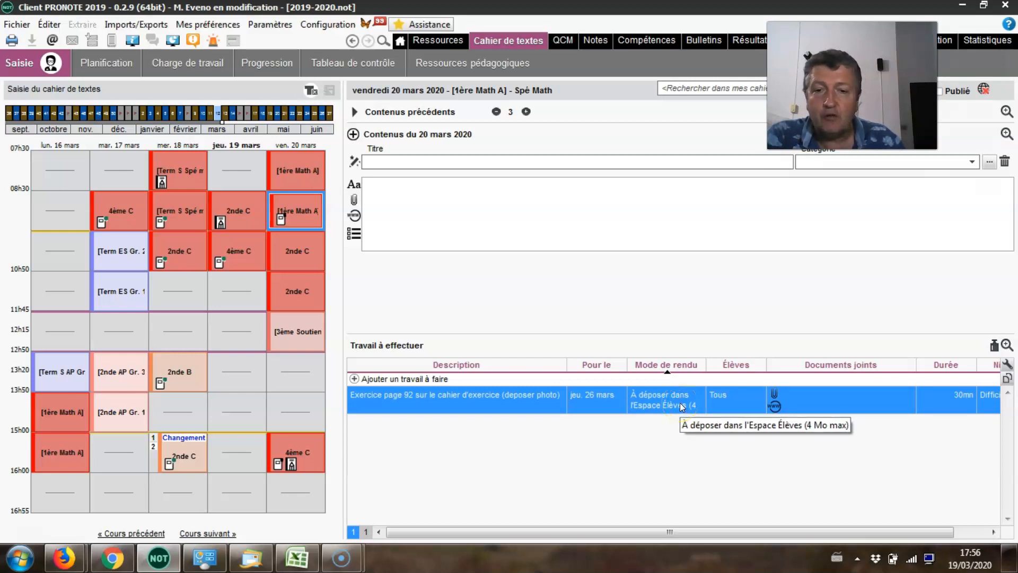
pyautogui.click(542, 407)
pyautogui.click(557, 407)
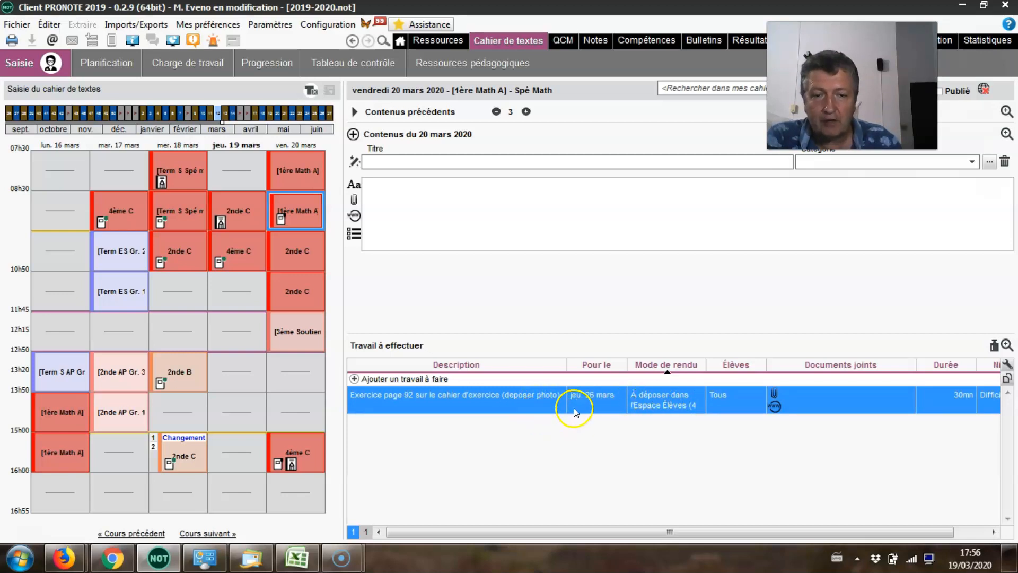
# Add a second homework item described as "Schéma Géogébra de l'exercice 18 page 92" with a duration of 5 minutes
pyautogui.click(355, 379)
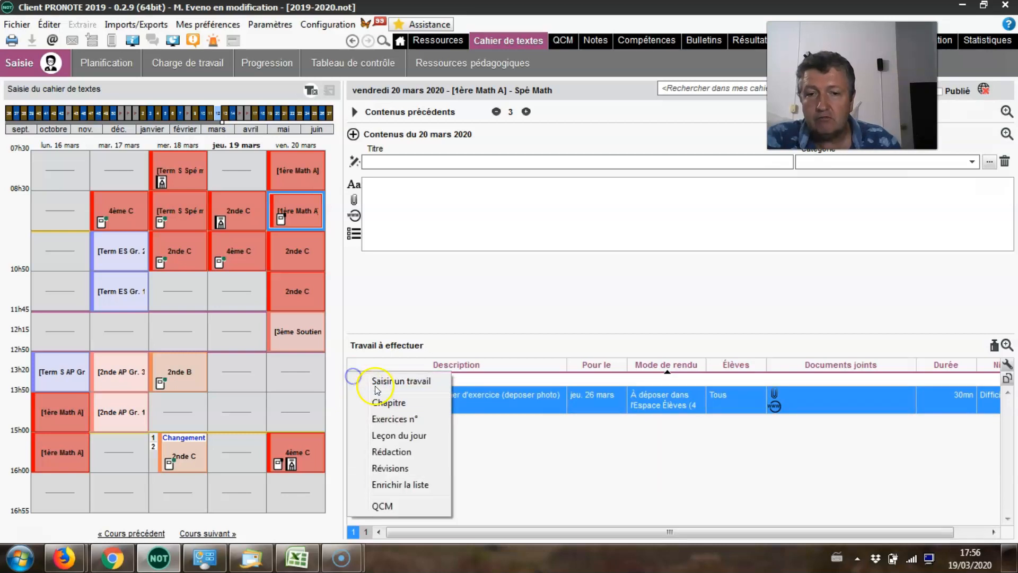
pyautogui.click(376, 382)
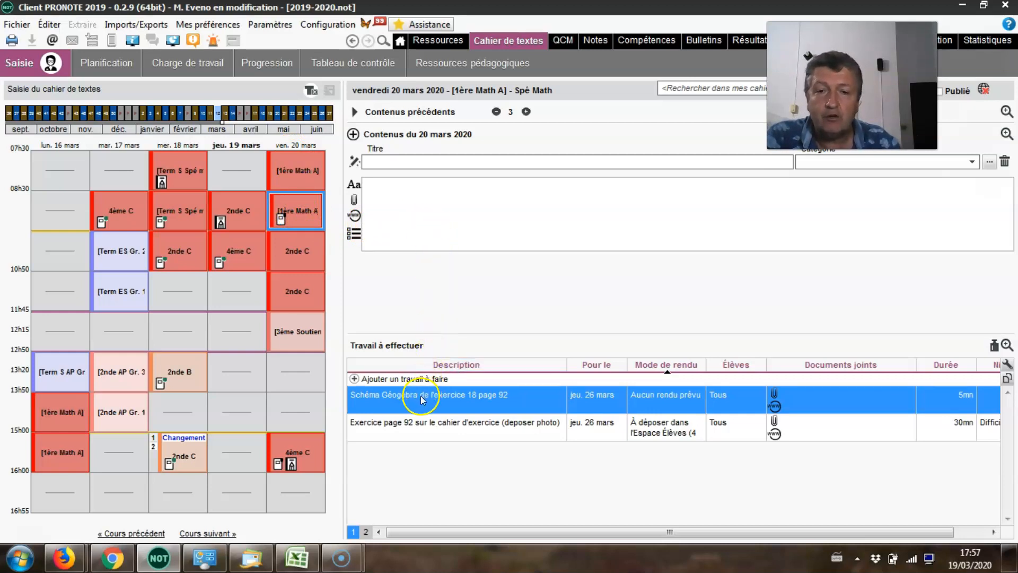
# Make both homework items due on 20 March 2020 and enter the lesson content "Exercice 18 page 92 a faire pendant l'heuire de Math."
pyautogui.click(593, 399)
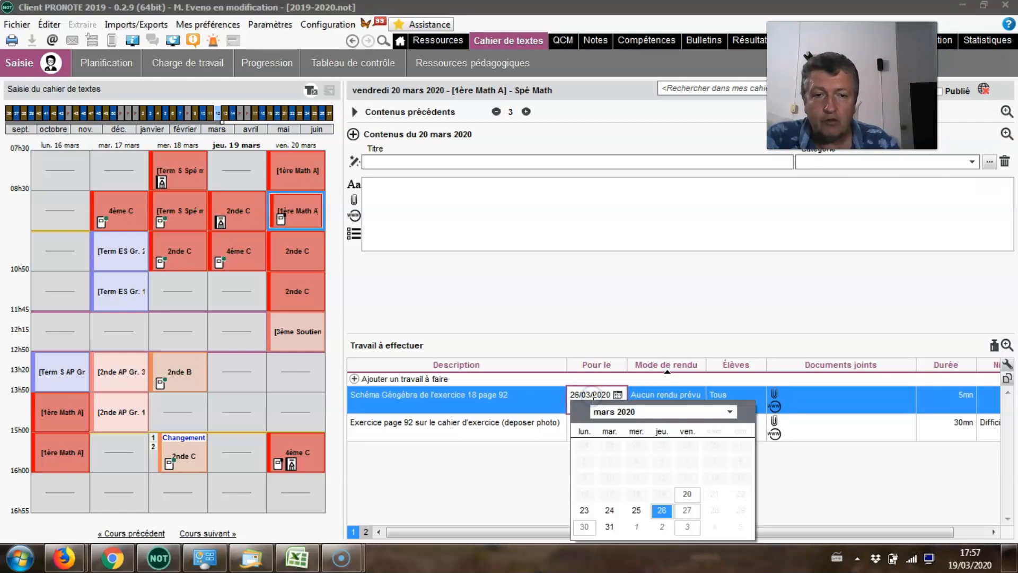
pyautogui.click(687, 495)
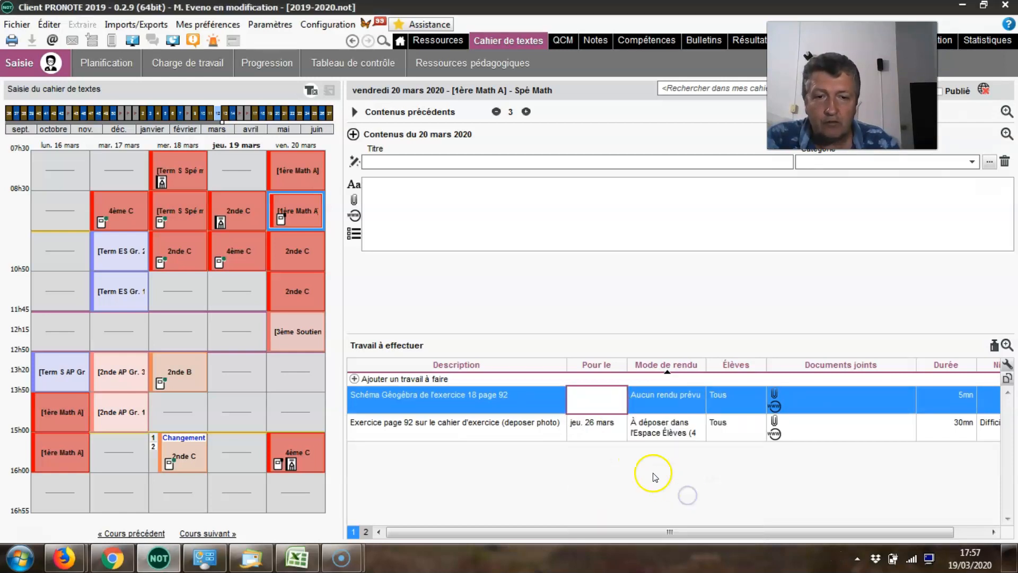
pyautogui.doubleClick(606, 425)
pyautogui.click(687, 371)
pyautogui.click(418, 210)
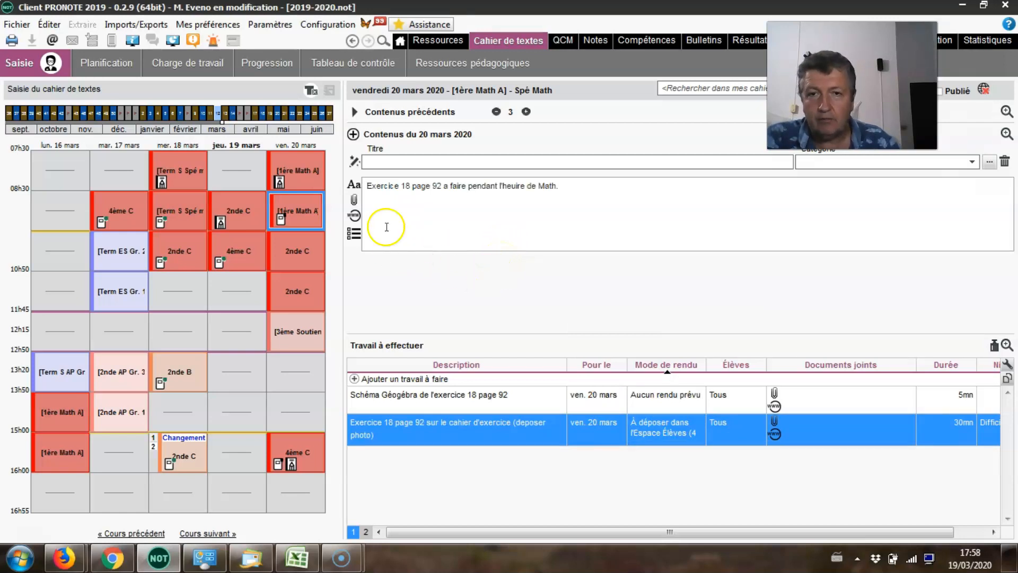
# Return to the home page and remove the Observations, Cours non assurés des professeurs, Absences des personnels and Bulletins widgets
pyautogui.click(401, 41)
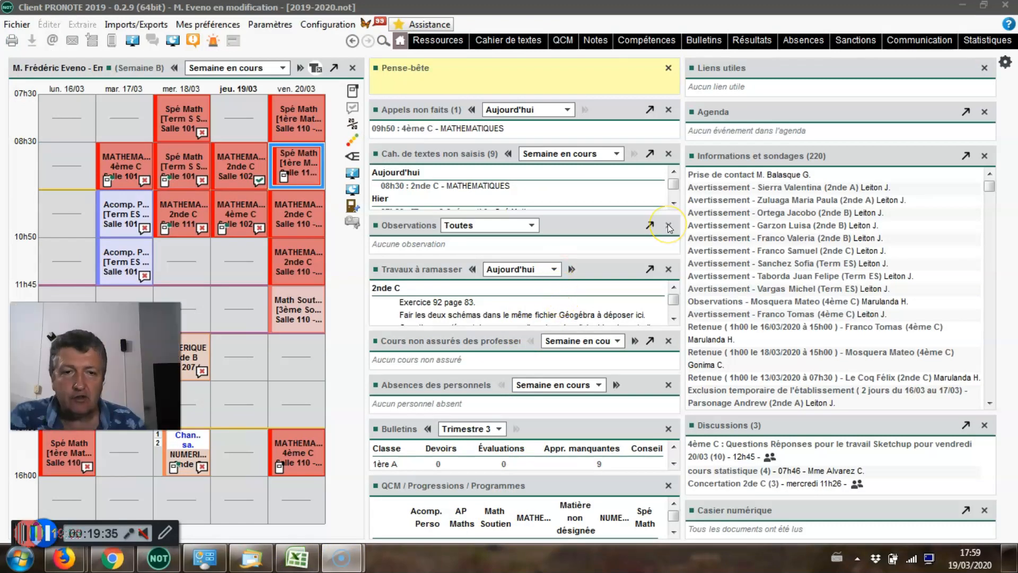
pyautogui.click(669, 226)
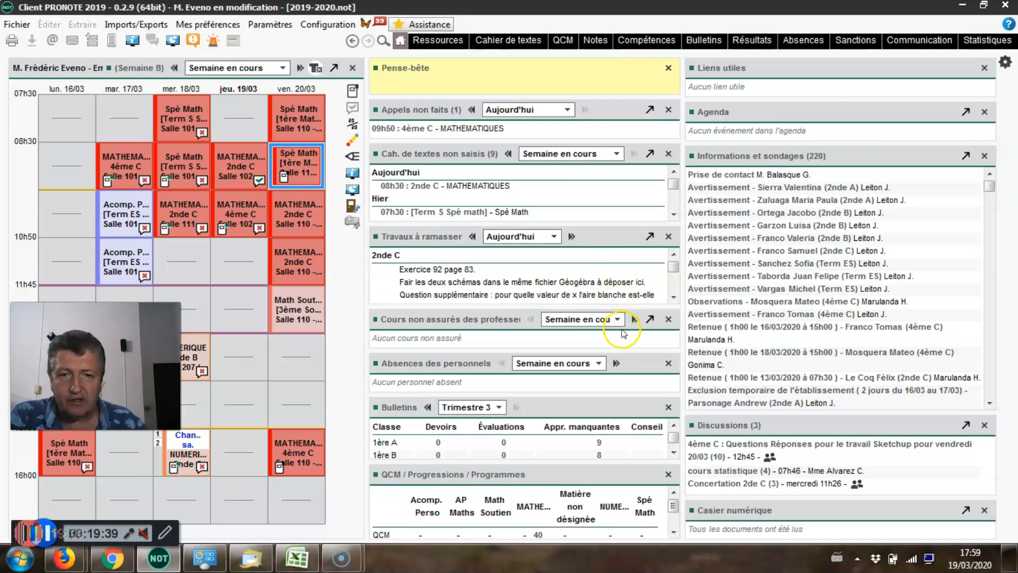
pyautogui.click(668, 321)
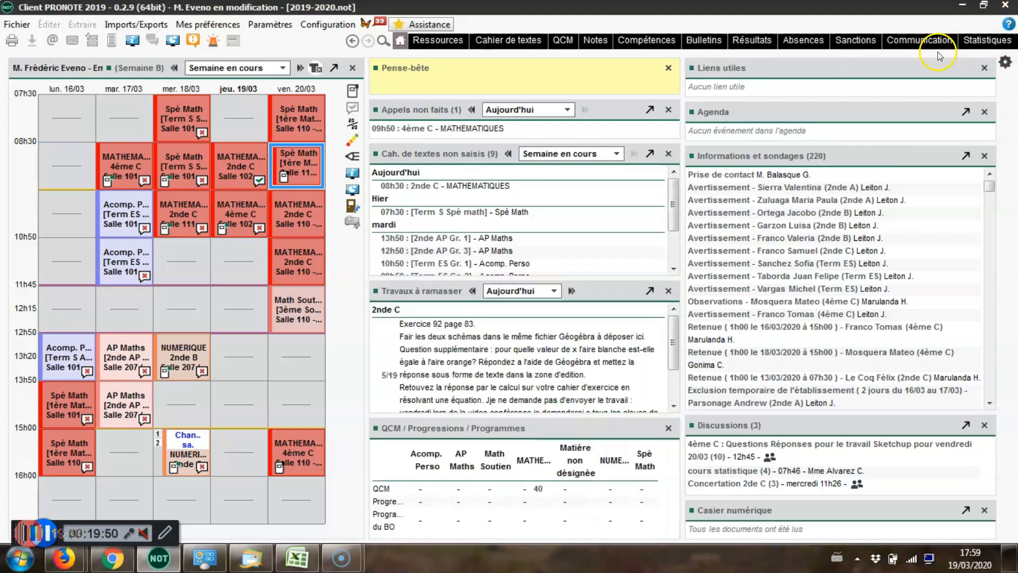
# Review and validate the home page widget list, then remove the QCM / Progressions / Programmes, Informations et sondages, Liens utiles and Casier numérique widgets
pyautogui.click(1005, 62)
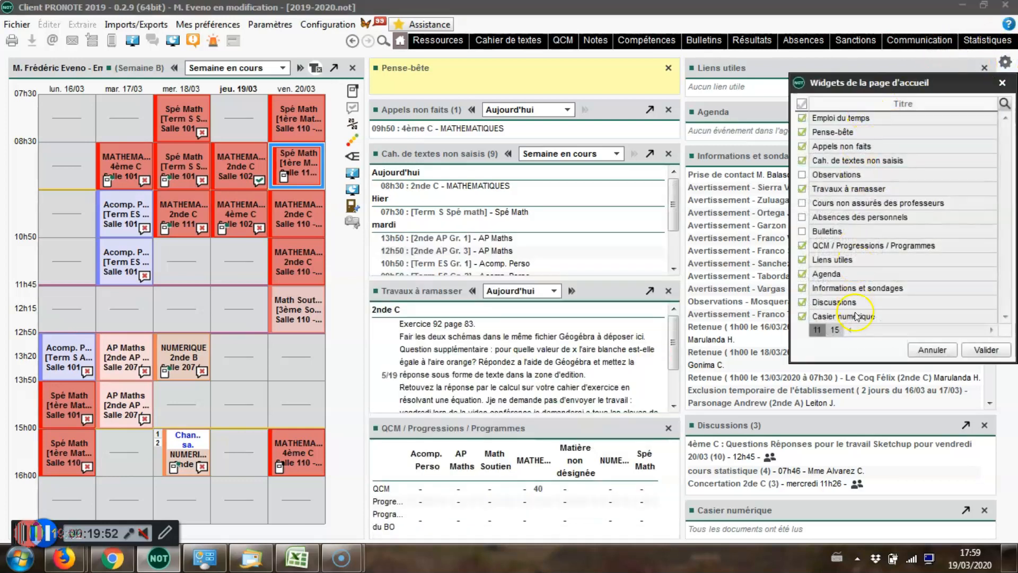
pyautogui.click(964, 353)
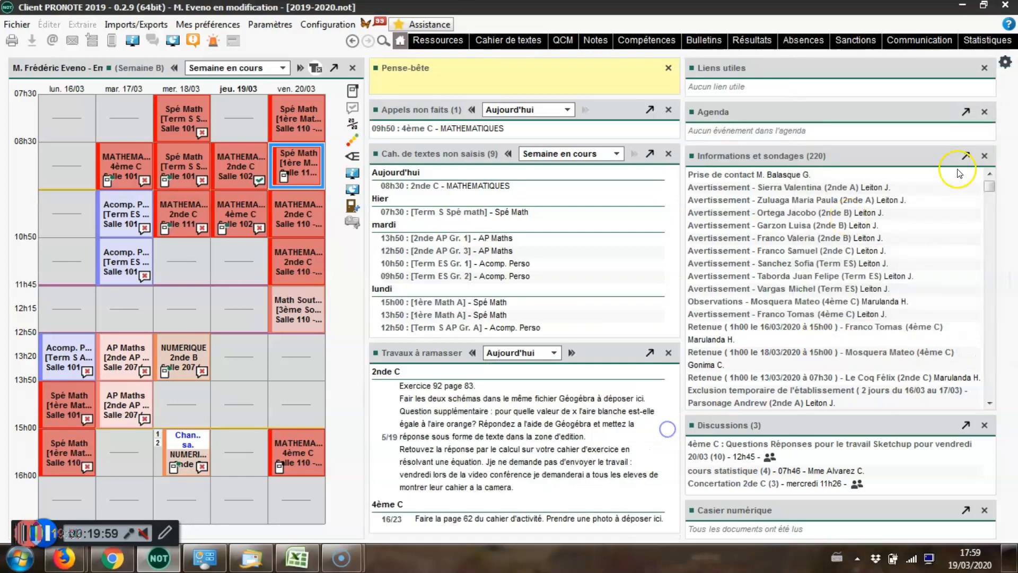
pyautogui.click(984, 155)
pyautogui.click(984, 68)
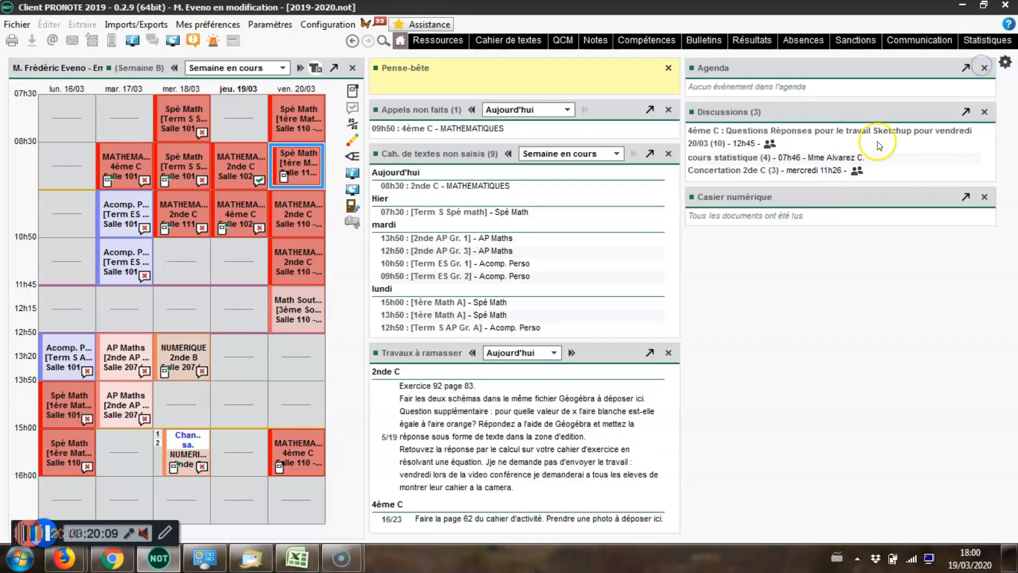
pyautogui.click(984, 197)
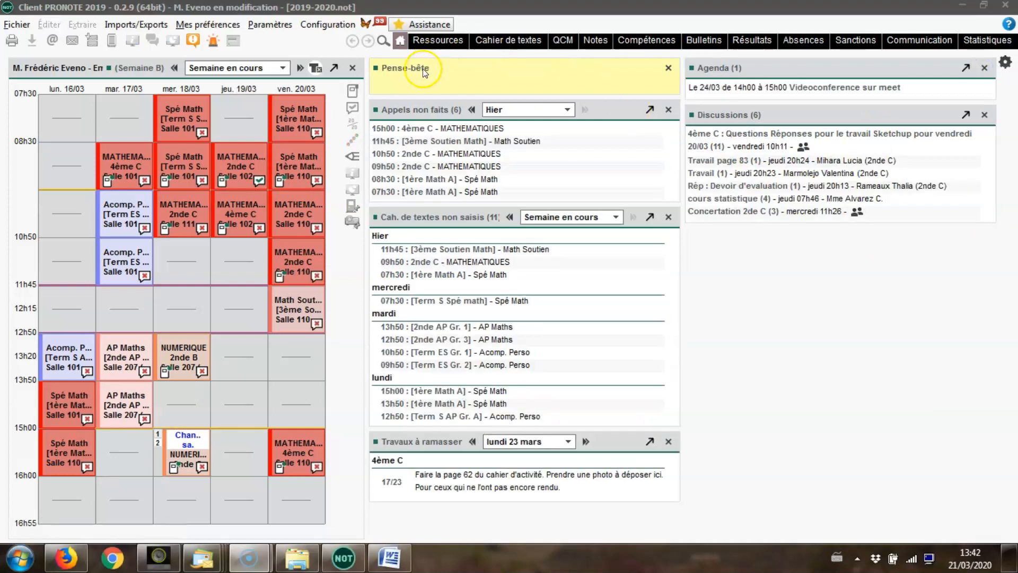
# Add the reminder "Penser à rendre les devoirs corrigés de 1ère." to the Pense-bête note
pyautogui.click(414, 87)
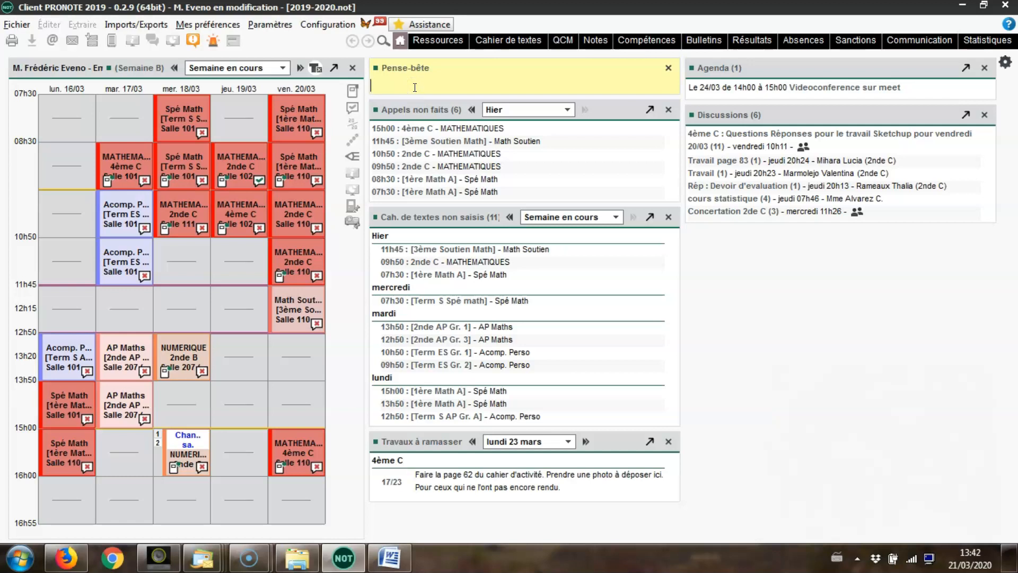
pyautogui.write('Penser à rendre les devoirs corrigés de 1ère.')
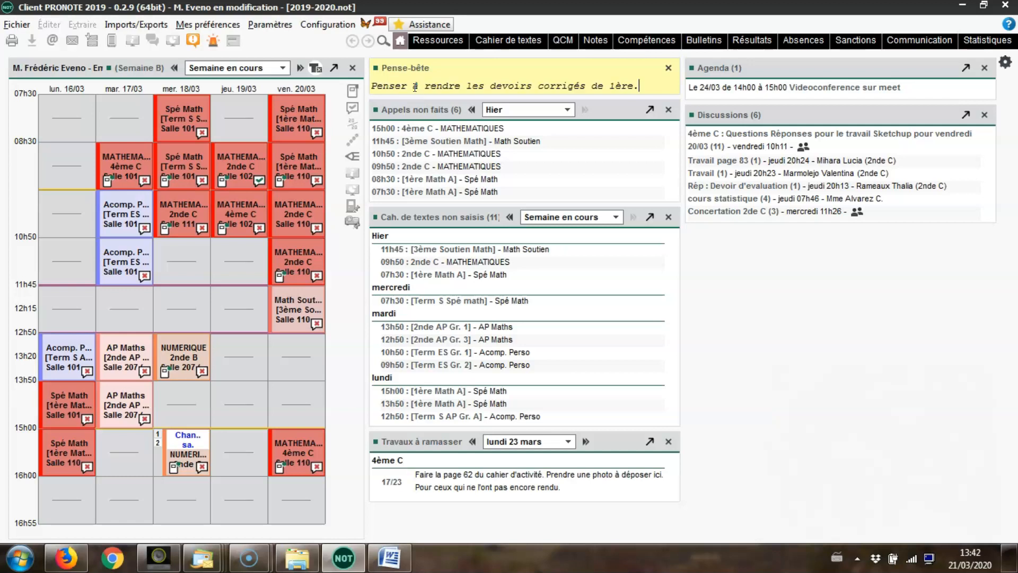
pyautogui.press('Return')
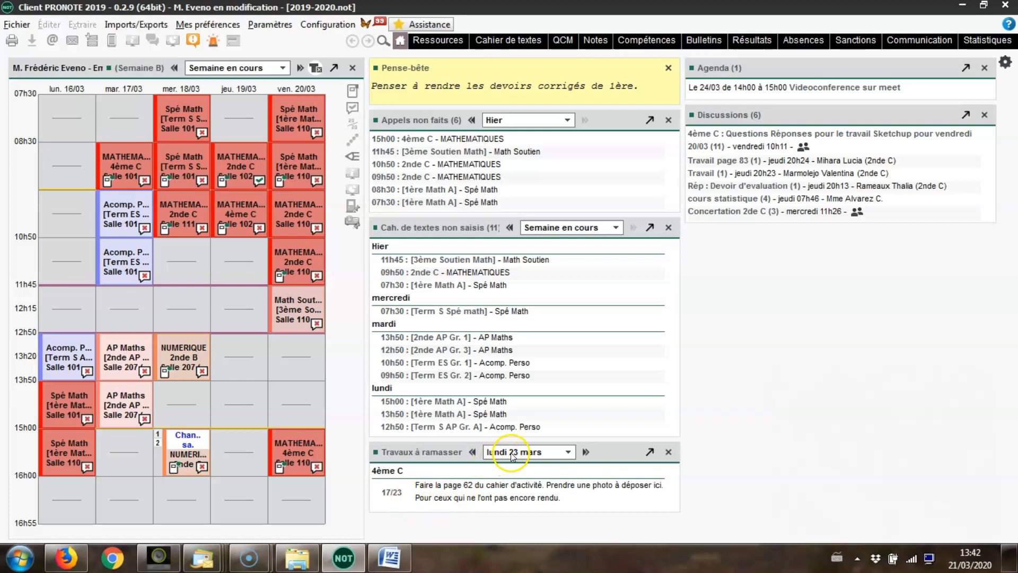
# Browse the homework to collect for yesterday and Monday 23 March, and review the 4ème C page 62 submissions student by student
pyautogui.click(472, 452)
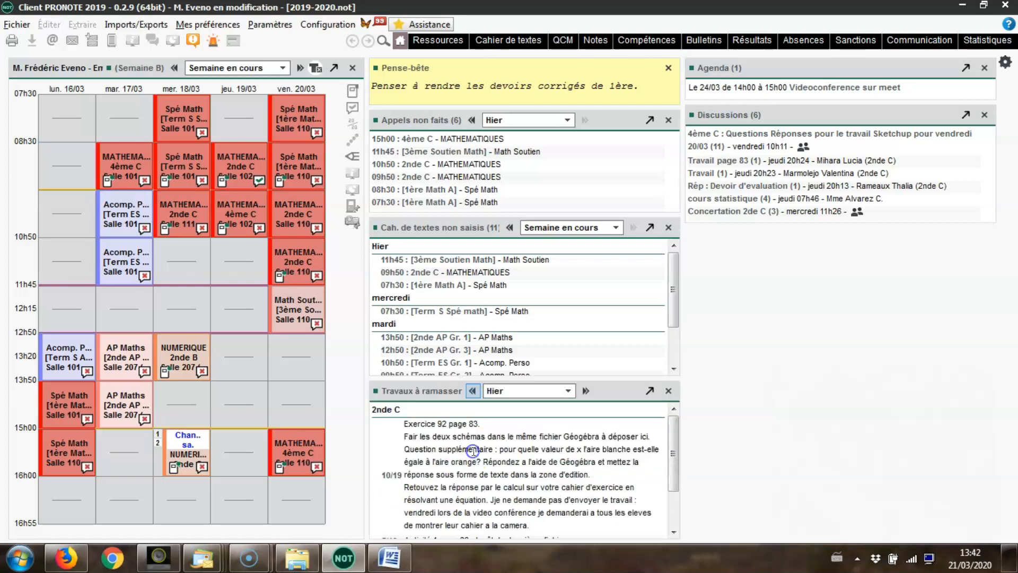
pyautogui.click(586, 391)
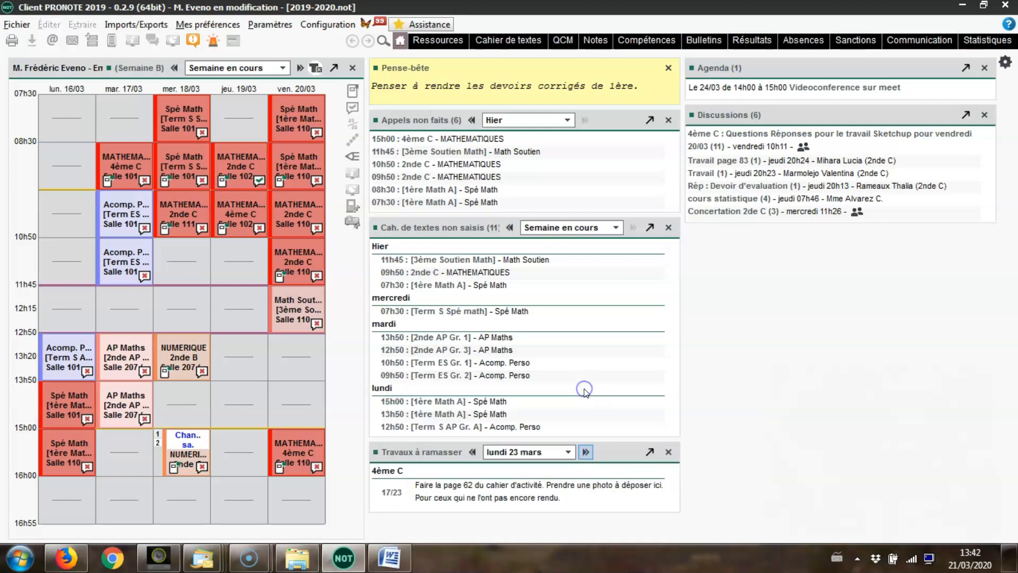
pyautogui.click(399, 502)
pyautogui.click(391, 495)
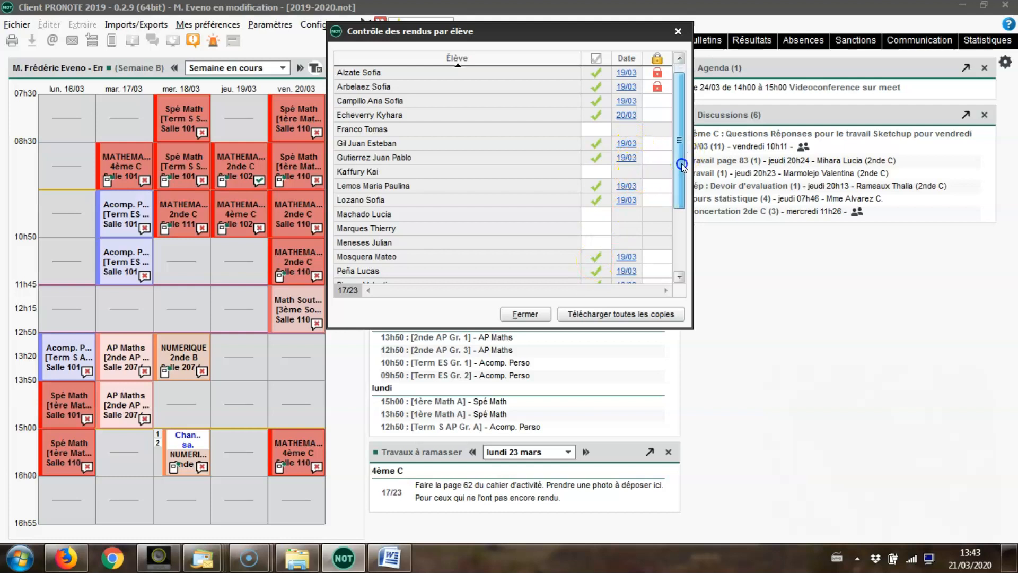
pyautogui.scroll(-3, 682, 157)
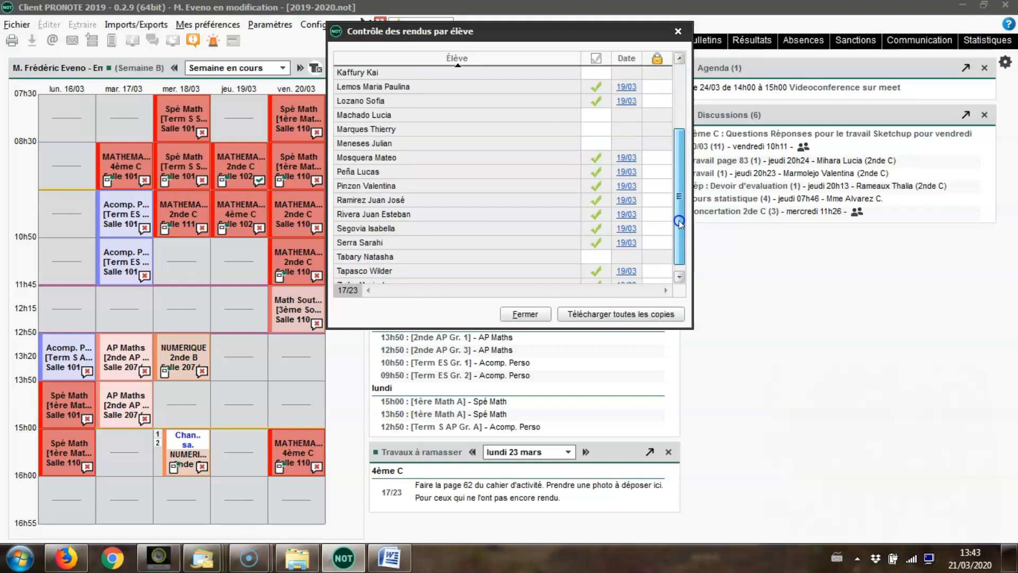
pyautogui.scroll(3, 682, 155)
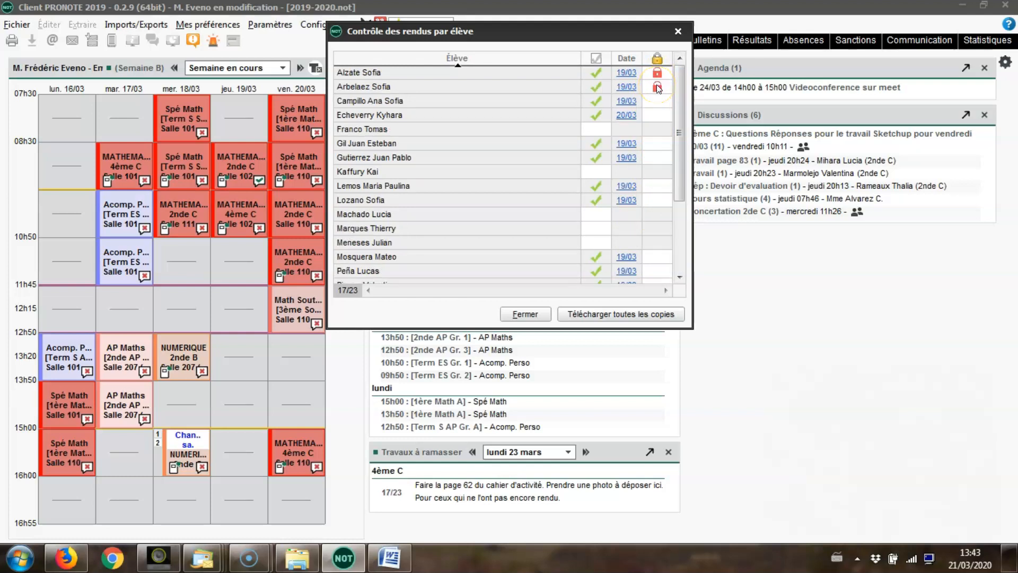
# Download the third listed student's submitted copy to the Documents library as a JPG and open the saved document
pyautogui.click(625, 104)
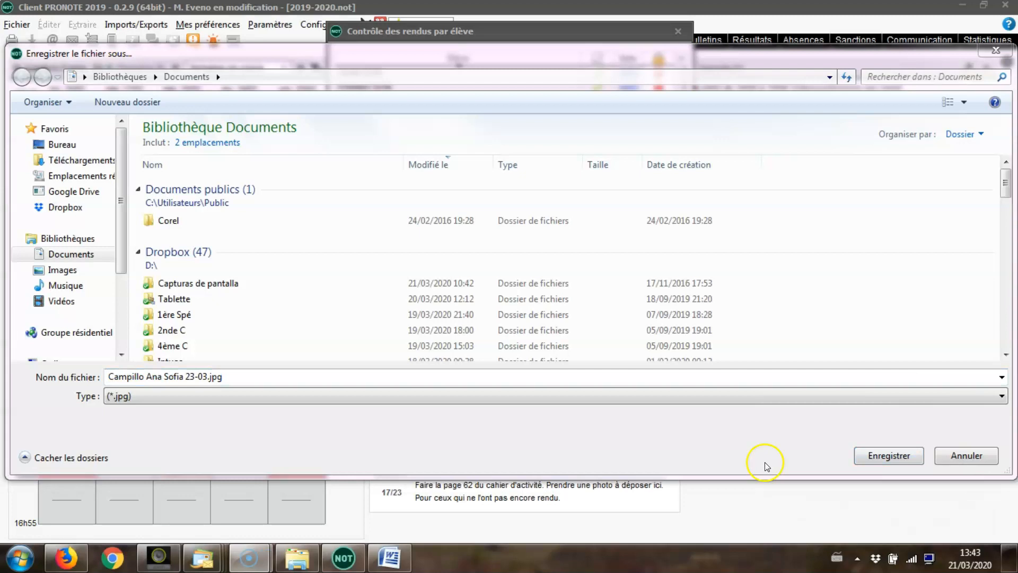
pyautogui.click(880, 459)
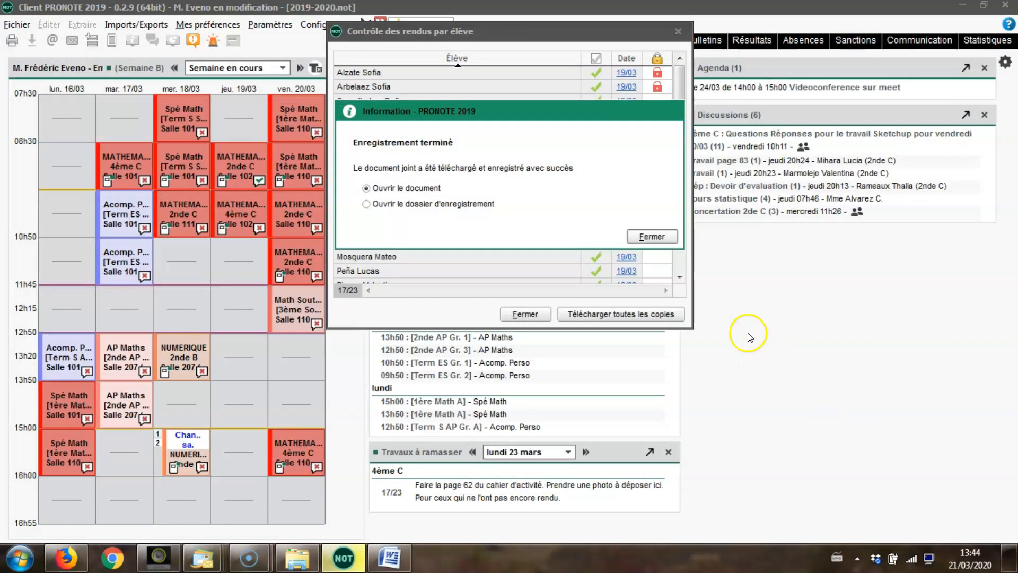
pyautogui.click(661, 238)
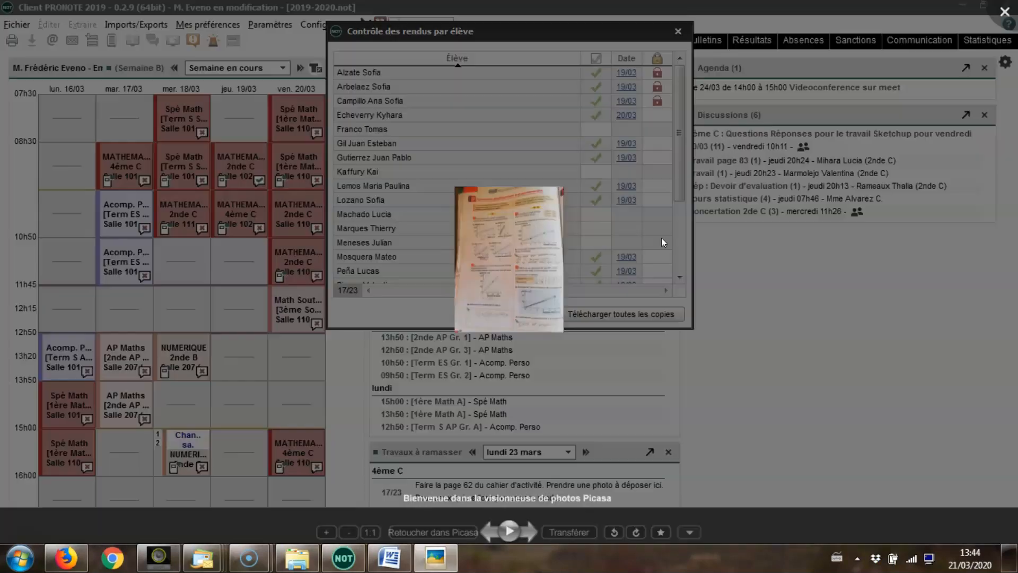
# Examine the student's scanned worksheet up close in the photo viewer and close it
pyautogui.scroll(5, 663, 287)
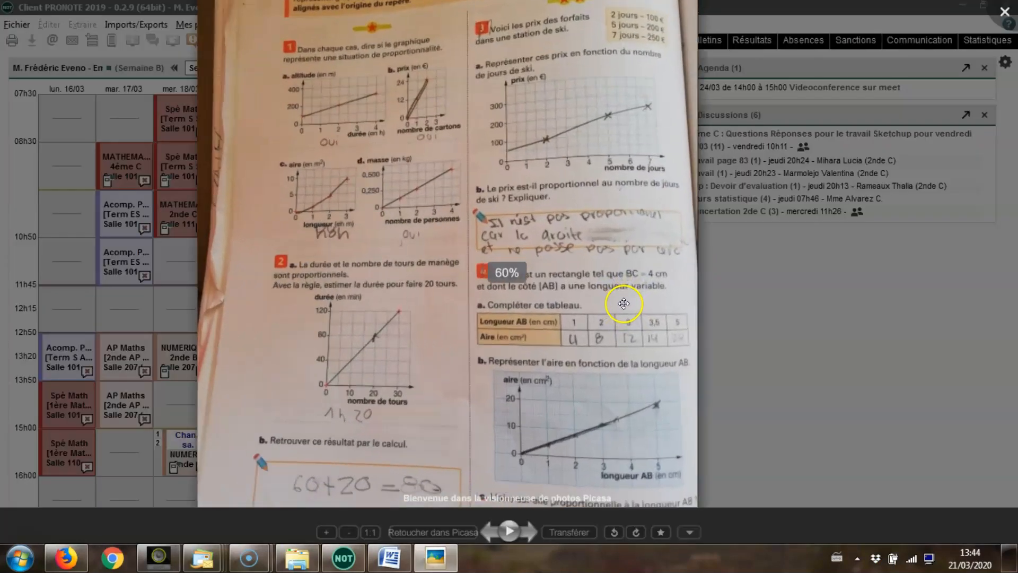
pyautogui.moveTo(610, 325); pyautogui.dragTo(652, 408)
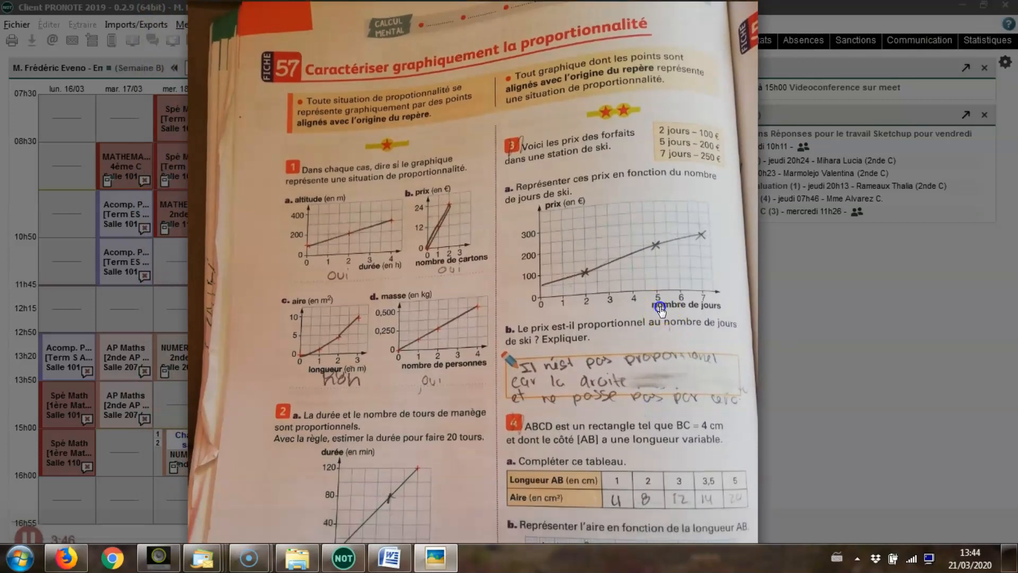
pyautogui.moveTo(659, 296); pyautogui.dragTo(668, 321)
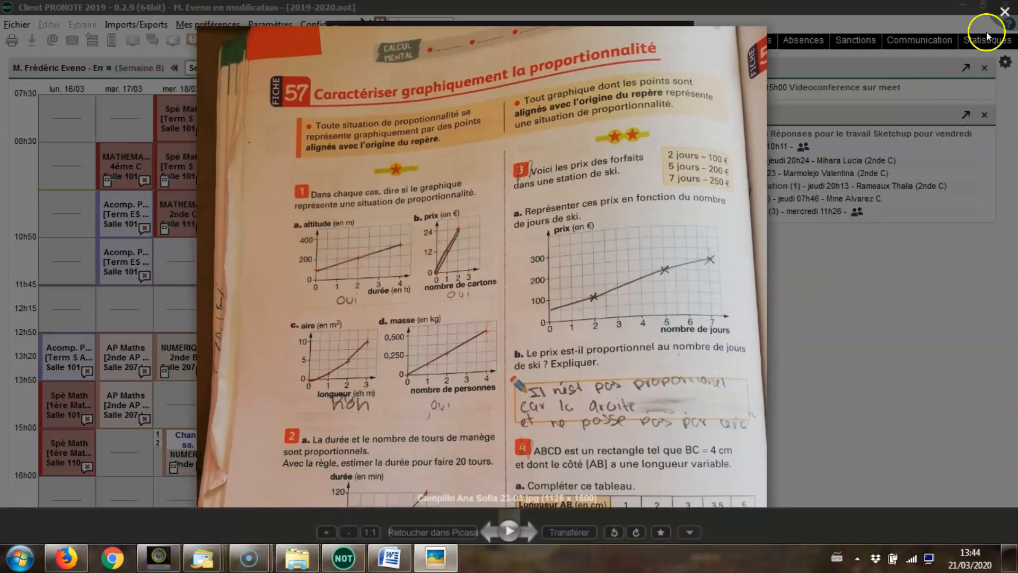
pyautogui.click(1004, 12)
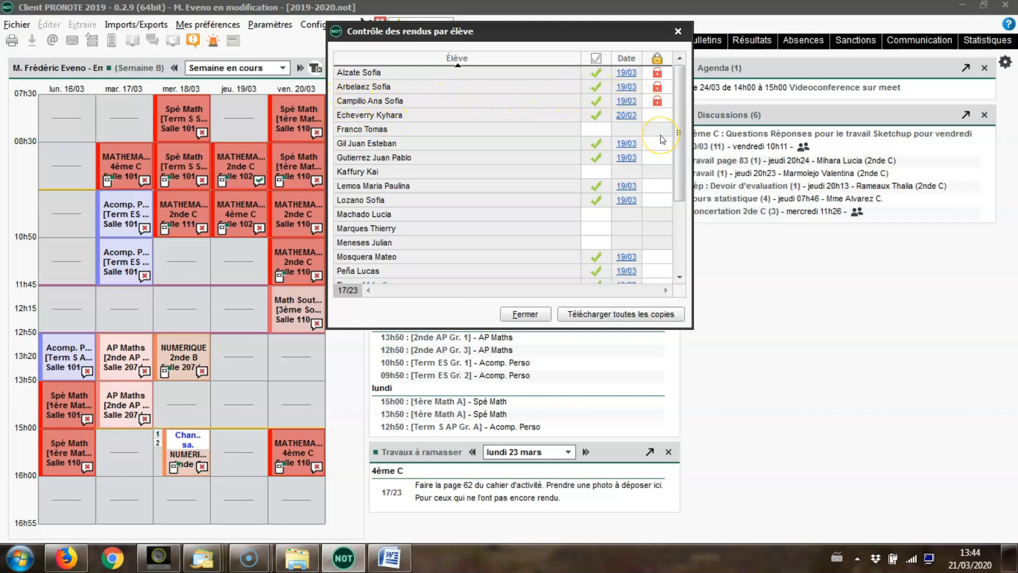
# Unlock the third listed student's homework so the student can replace the submitted copy
pyautogui.click(657, 101)
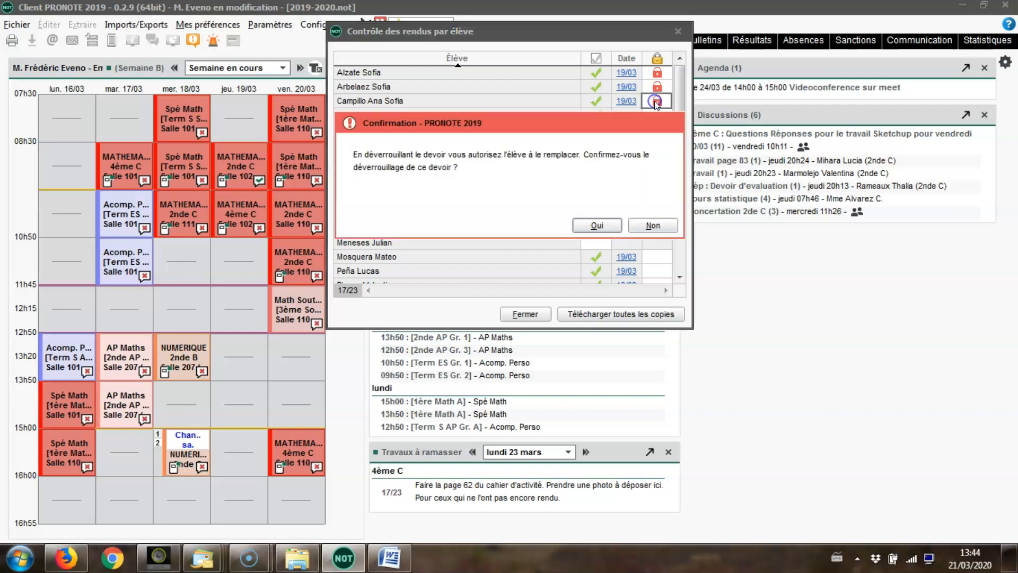
pyautogui.click(599, 225)
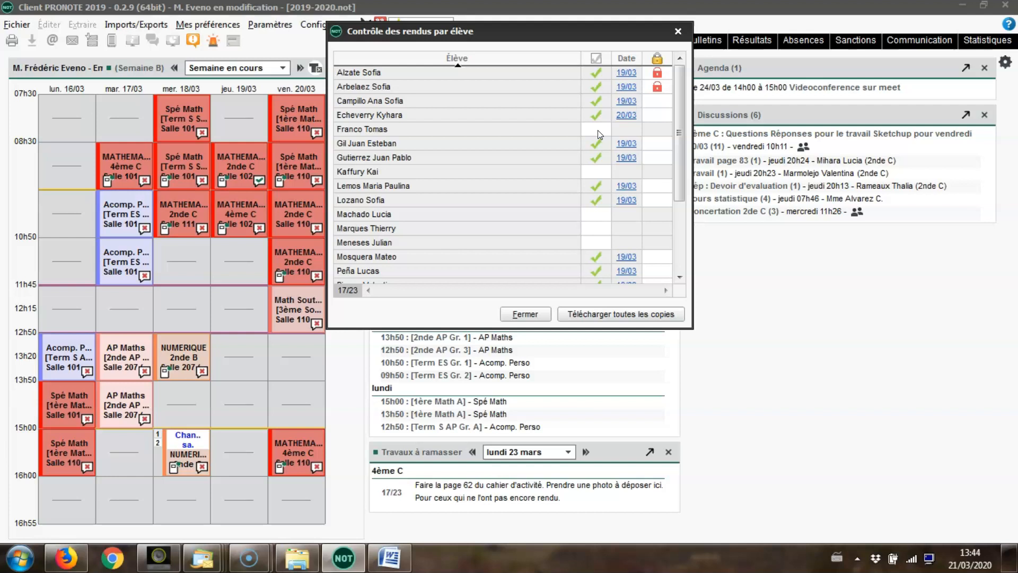
# Mark the homework as handed in for the fifth and eleventh students in the list
pyautogui.click(596, 135)
pyautogui.click(596, 133)
pyautogui.click(596, 210)
pyautogui.click(627, 215)
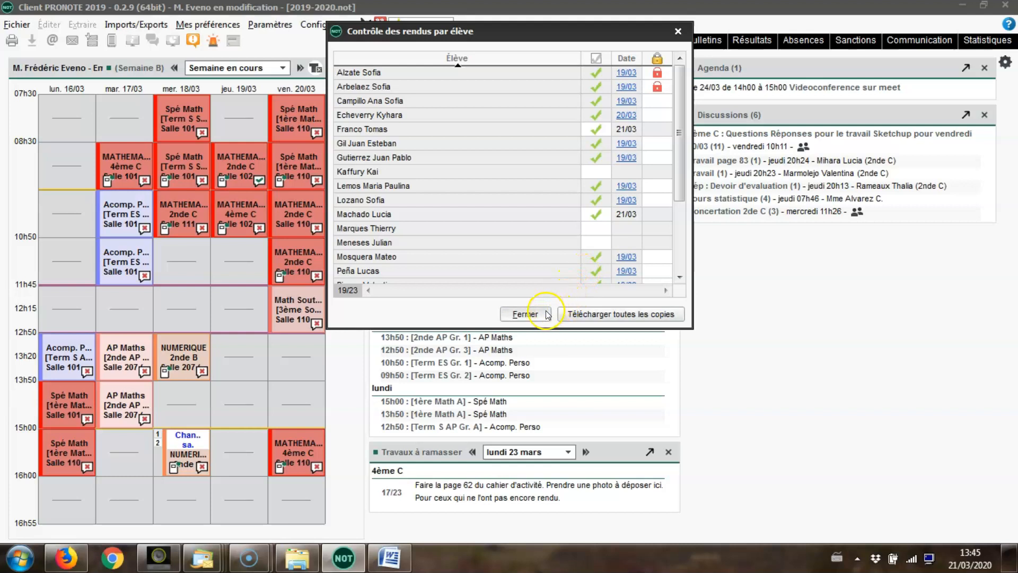
# Start downloading all submitted copies of the 4ème C page 62 homework
pyautogui.click(602, 316)
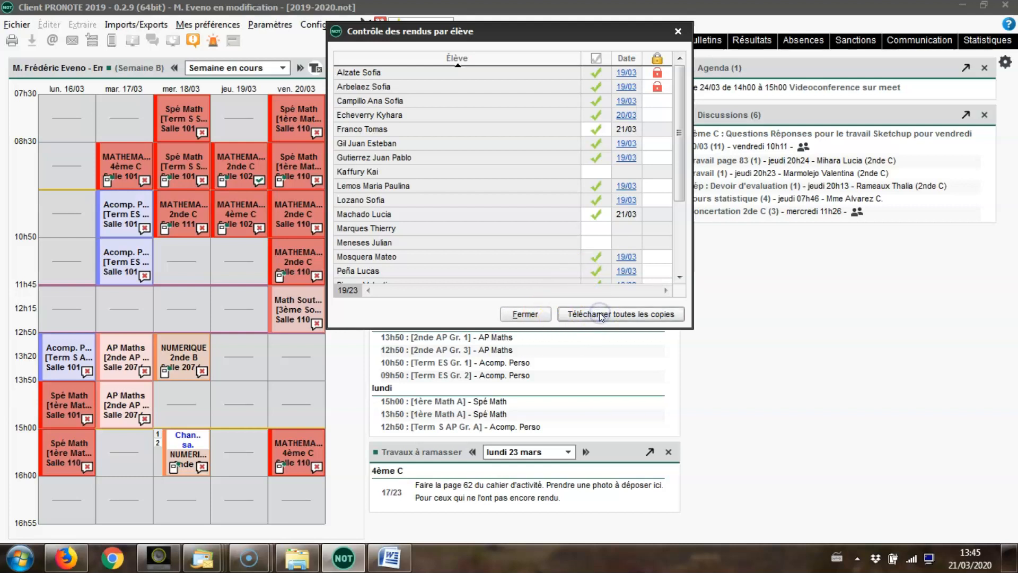